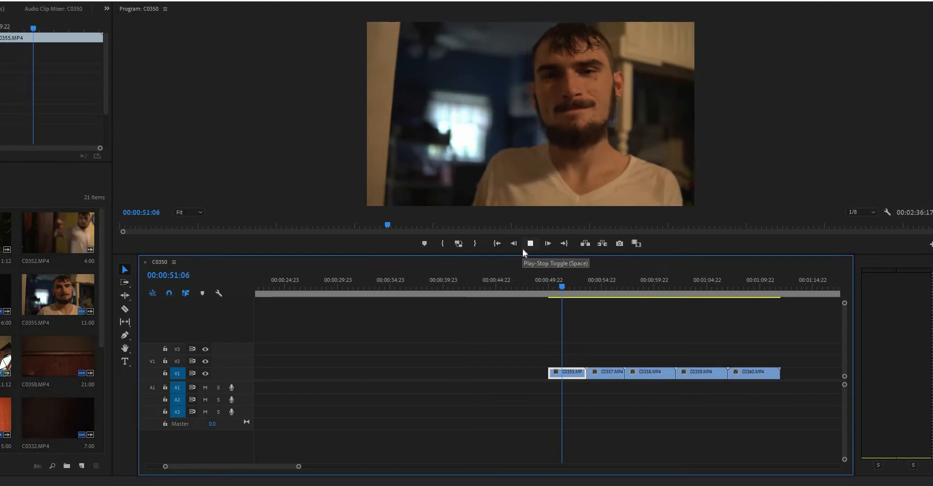
# Step: Trim the end of clip C0355.MP4 to the fast camera move at 00:00:51:23 and join C0357.MP4 directly to it
pyautogui.press('space')
pyautogui.click(549, 278)
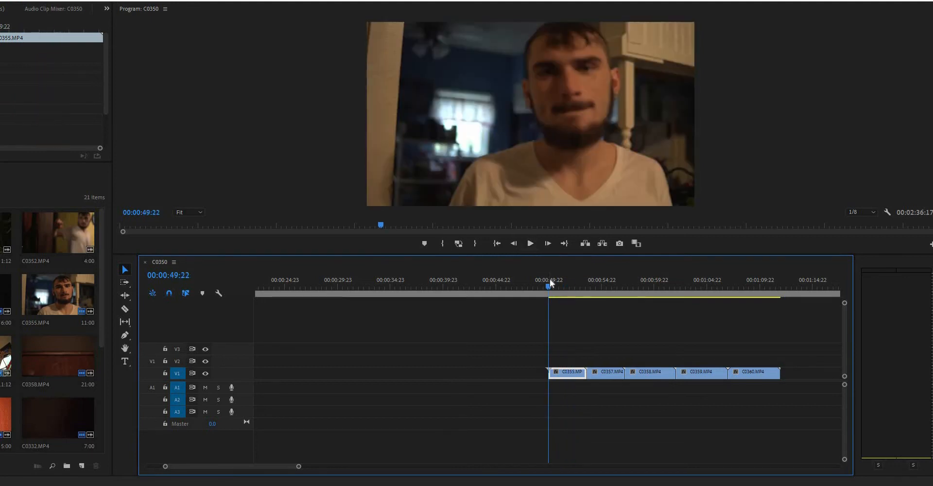
pyautogui.press('space')
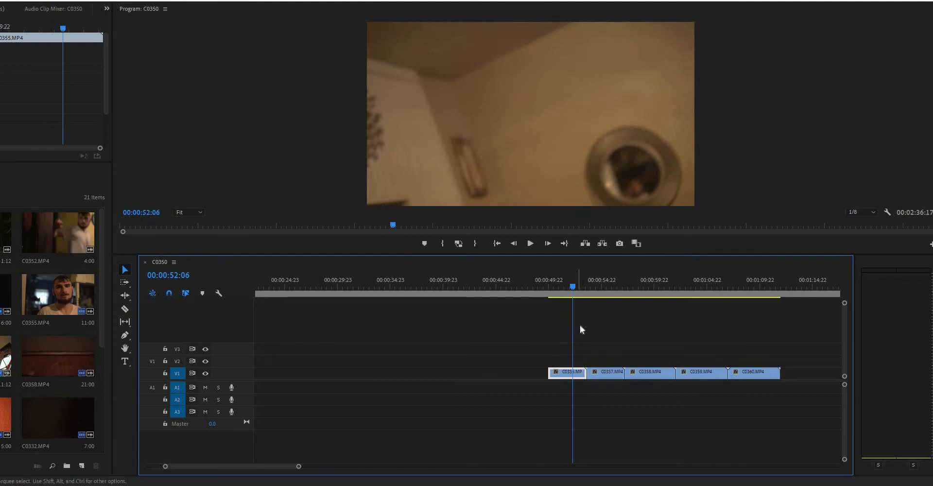
pyautogui.press('Left')
pyautogui.press('Left')
pyautogui.press('Left')
pyautogui.press('Left')
pyautogui.press('Left')
pyautogui.press('Left')
pyautogui.press('Left')
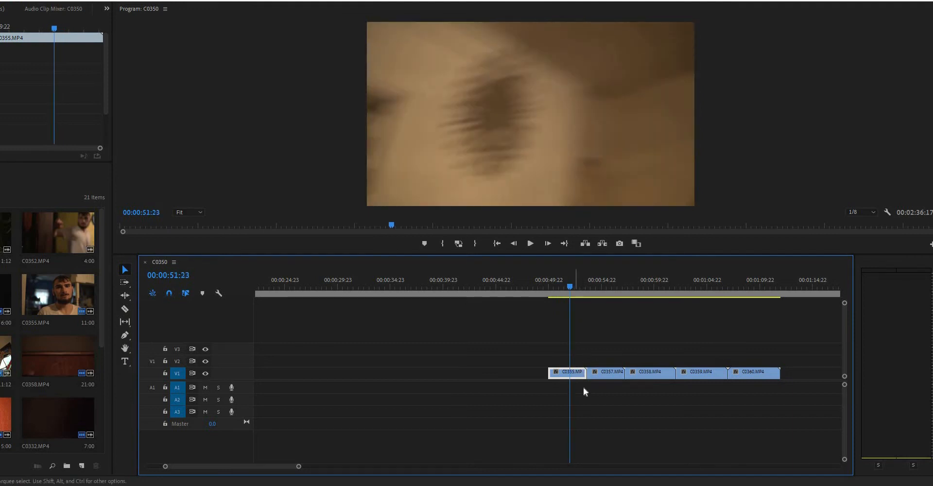
pyautogui.moveTo(583, 371); pyautogui.dragTo(575, 375)
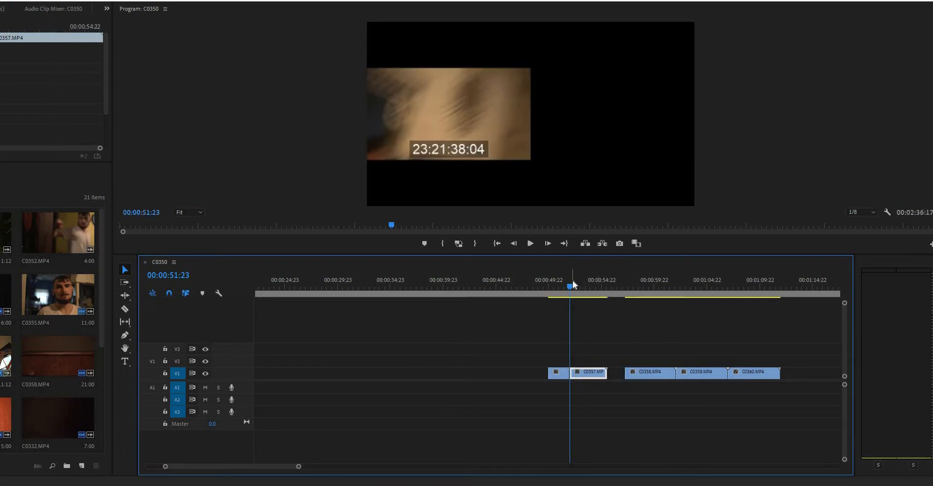
# Step: Trim the start of clip C0357.MP4 to 00:00:52:20 and move it against the end of C0355.MP4
pyautogui.click(580, 284)
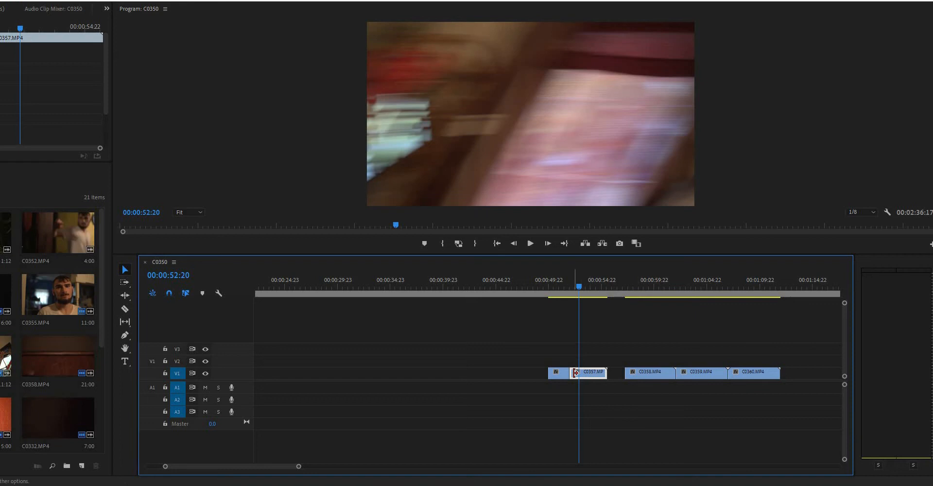
pyautogui.moveTo(580, 373); pyautogui.dragTo(590, 373)
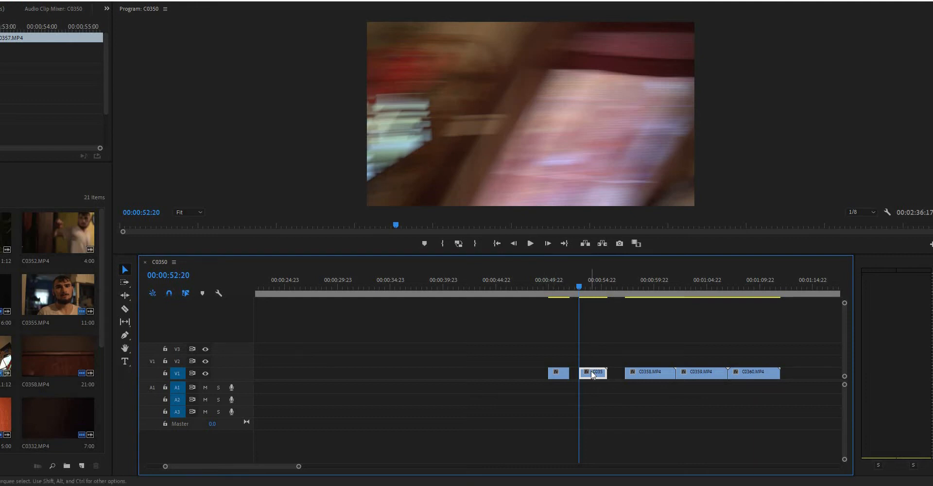
pyautogui.moveTo(589, 376); pyautogui.dragTo(580, 377)
# Step: Play back the cut between C0355.MP4 and C0357.MP4 to check the whip transition
pyautogui.click(559, 284)
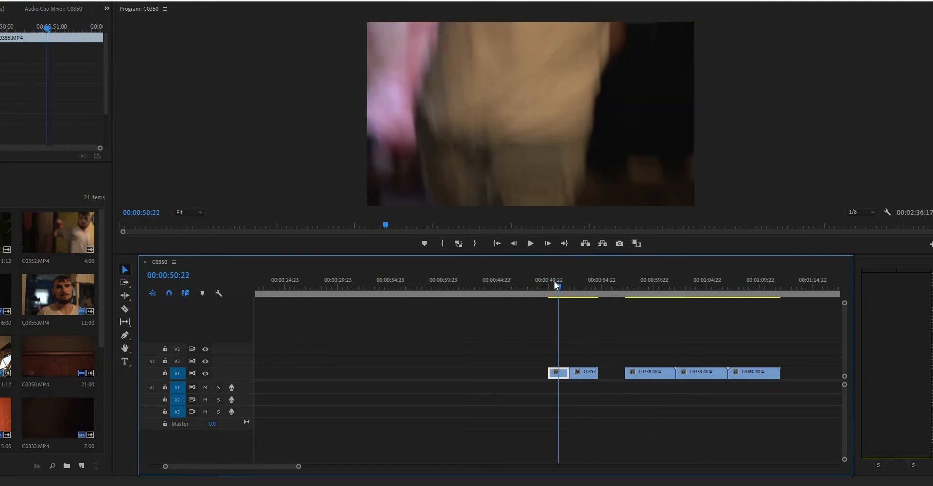
pyautogui.press('space')
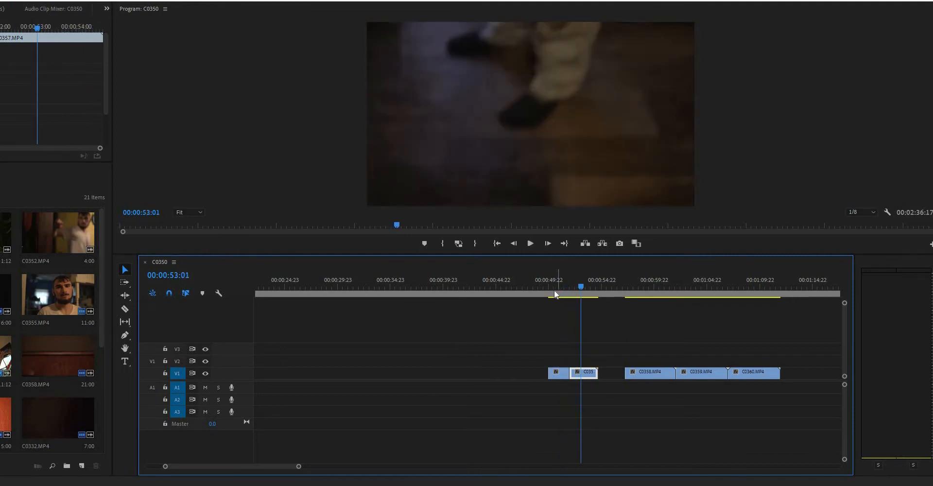
pyautogui.click(553, 289)
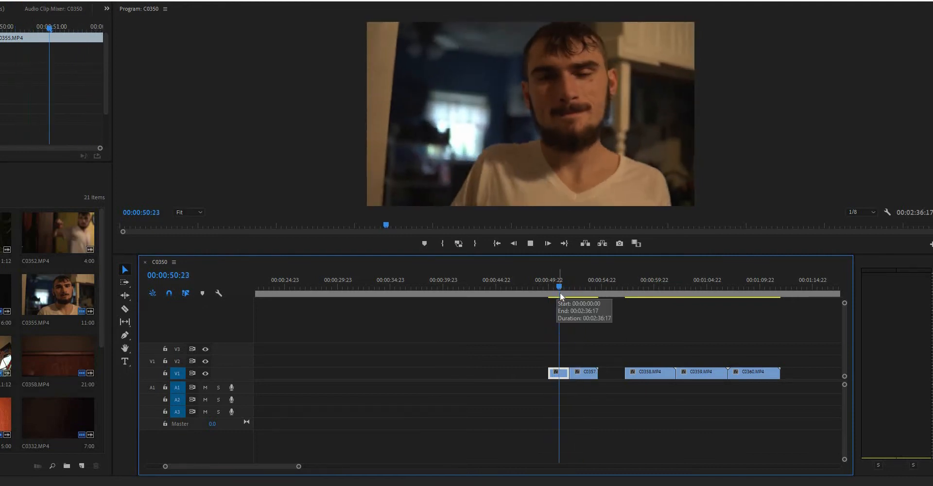
pyautogui.press('space')
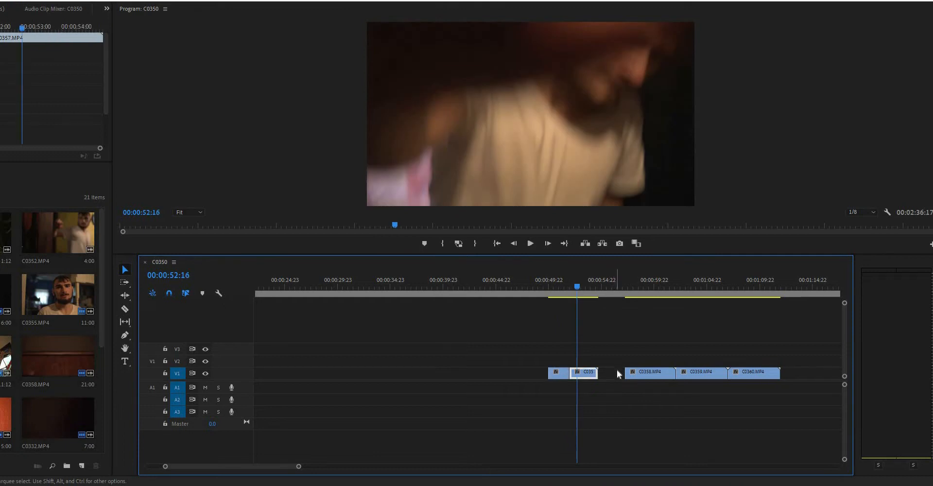
pyautogui.press('space')
pyautogui.press('space')
# Step: Shorten the end of C0357.MP4 and butt C0358.MP4, trimmed to start at 00:00:54:10, against it on track V2
pyautogui.moveTo(598, 373)
pyautogui.mouseDown()
pyautogui.moveTo(582, 370)
pyautogui.moveTo(595, 361)
pyautogui.moveTo(588, 360)
pyautogui.mouseUp()
pyautogui.moveTo(591, 284)
pyautogui.mouseDown()
pyautogui.moveTo(608, 285)
pyautogui.moveTo(595, 283)
pyautogui.mouseUp()
pyautogui.moveTo(582, 360)
pyautogui.mouseDown()
pyautogui.moveTo(603, 363)
pyautogui.moveTo(584, 363)
pyautogui.mouseUp()
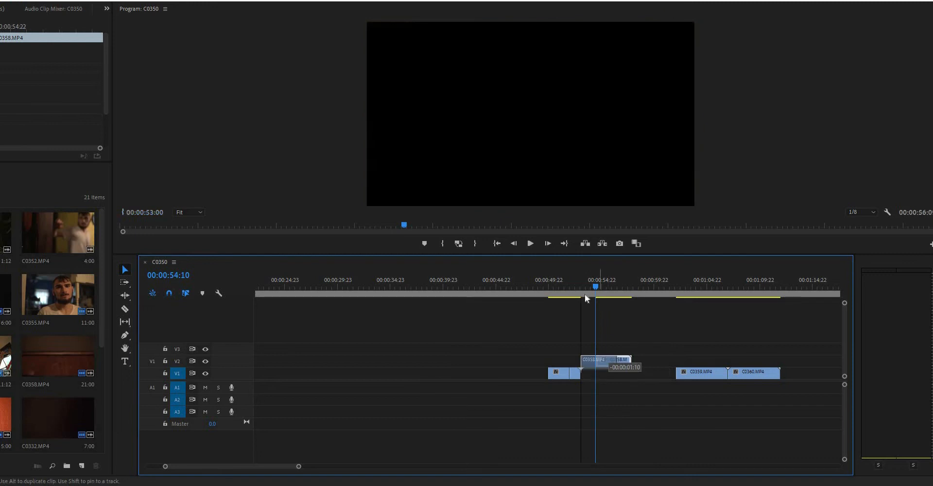
# Step: Play back the cut from C0357.MP4 into C0358.MP4
pyautogui.moveTo(580, 285); pyautogui.dragTo(569, 286)
pyautogui.press('space')
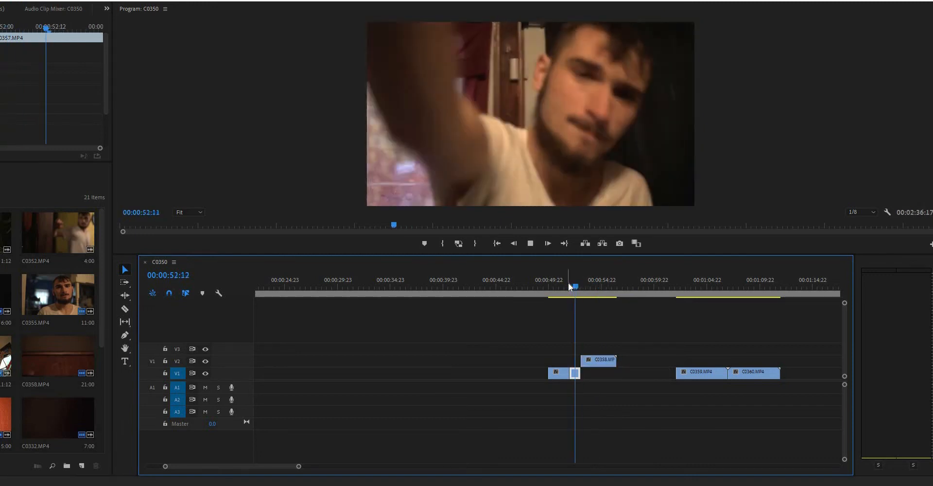
pyautogui.press('space')
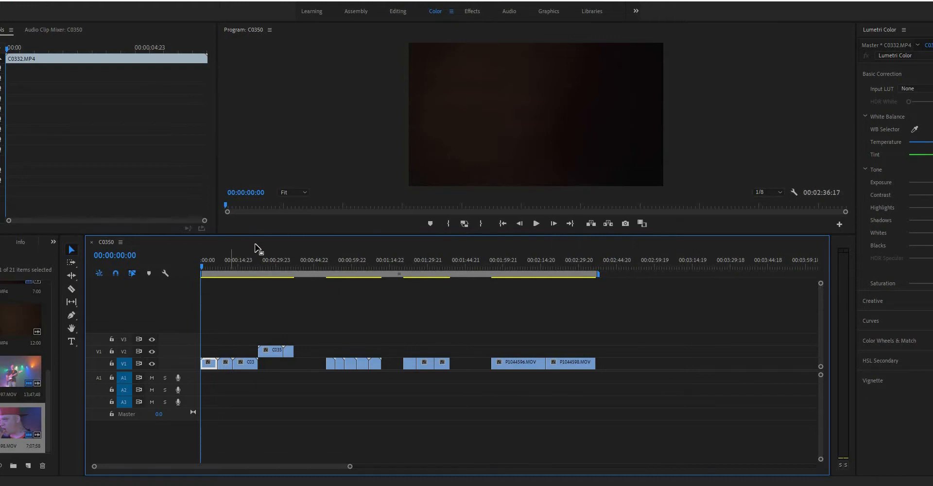
# Step: Play the opening clip C0332.MP4 and trim its end to 00:00:05:22
pyautogui.press('space')
pyautogui.moveTo(95, 468); pyautogui.dragTo(134, 467)
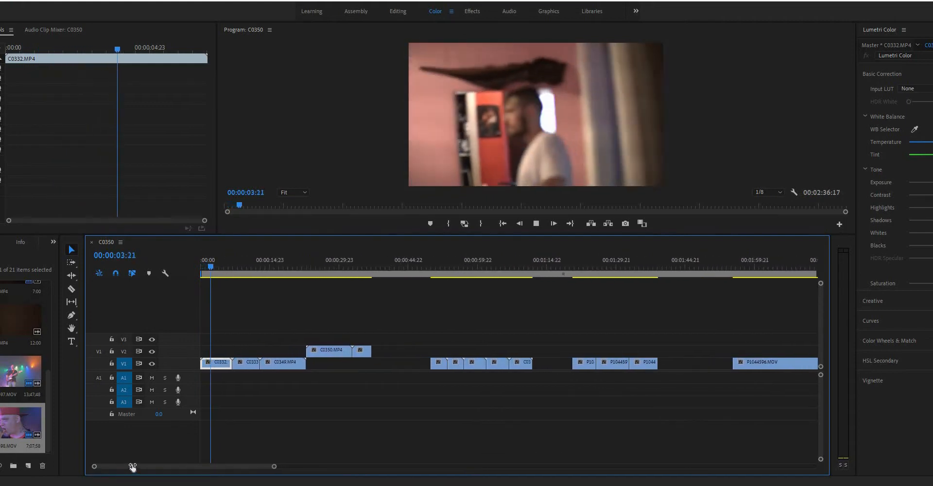
pyautogui.moveTo(232, 364); pyautogui.dragTo(227, 364)
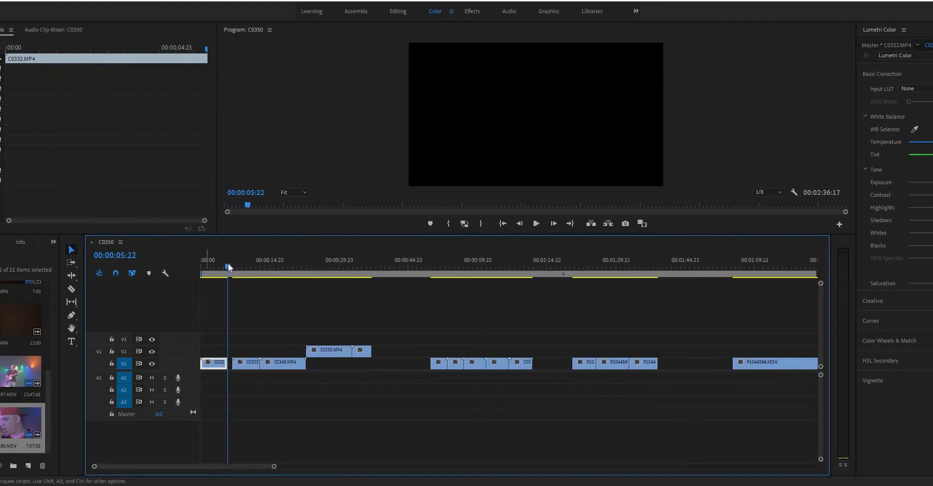
# Step: Trim the start of C0332.MP4 to 00:00:02:13, move it to the sequence start and join C0333.MP4 to its end
pyautogui.moveTo(228, 267); pyautogui.dragTo(207, 268)
pyautogui.press('Home')
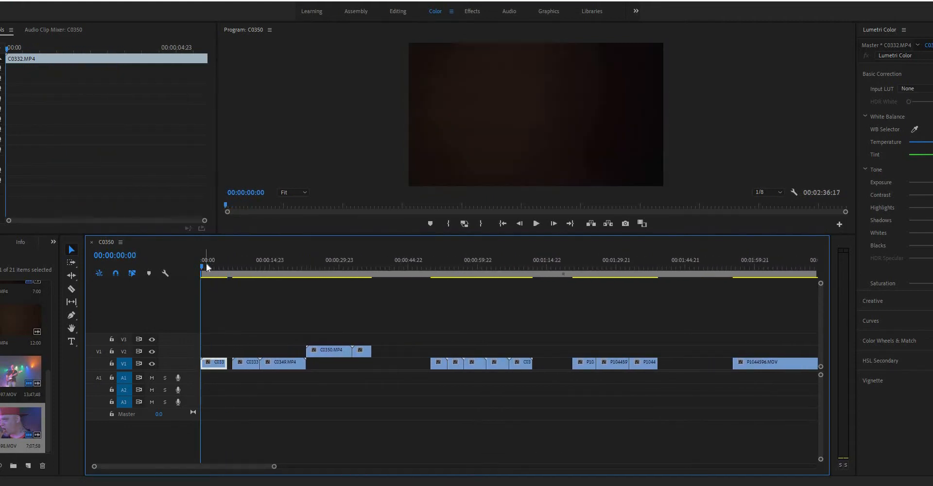
pyautogui.press('space')
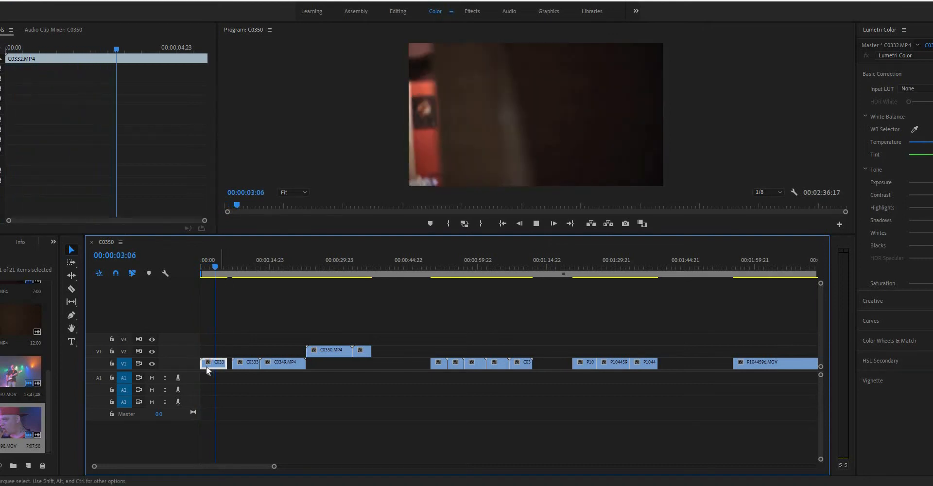
pyautogui.press('space')
pyautogui.moveTo(216, 267); pyautogui.dragTo(212, 267)
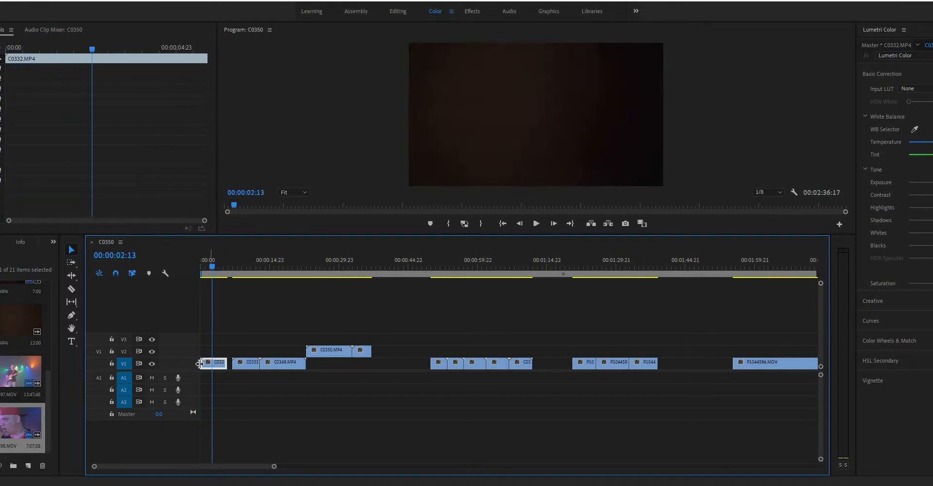
pyautogui.moveTo(201, 364); pyautogui.dragTo(212, 363)
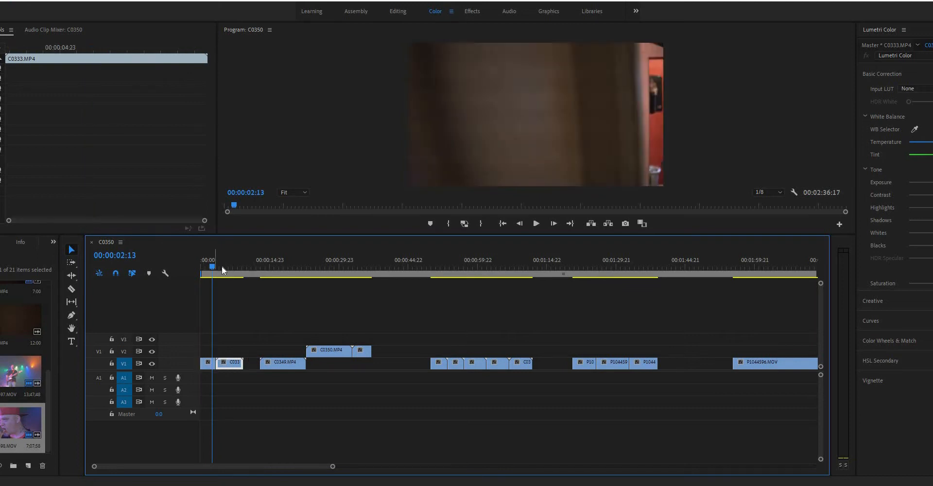
# Step: Trim the start of C0333.MP4 to the dark frame at 00:00:05:05, move it against C0332.MP4 and play back the cut
pyautogui.press('space')
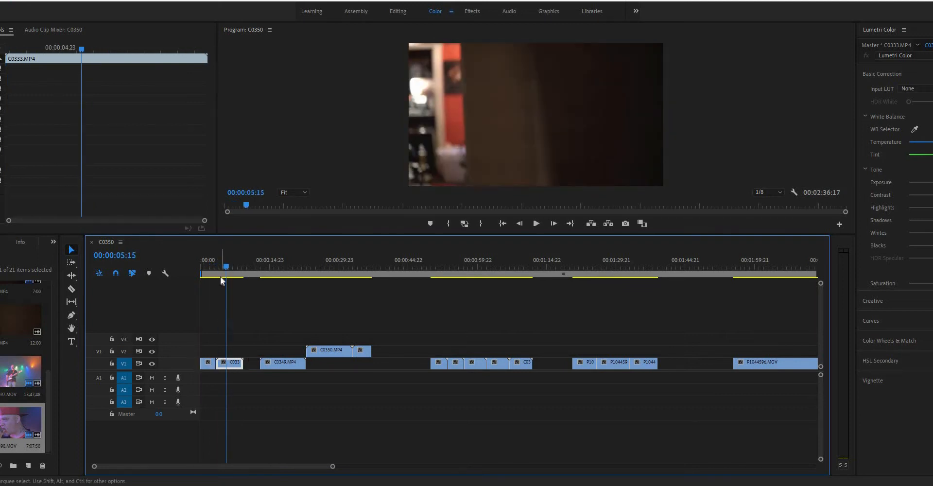
pyautogui.press('space')
pyautogui.press('Left')
pyautogui.press('Left')
pyautogui.press('Left')
pyautogui.press('Left')
pyautogui.press('Left')
pyautogui.press('Left')
pyautogui.press('Left')
pyautogui.press('Left')
pyautogui.press('Left')
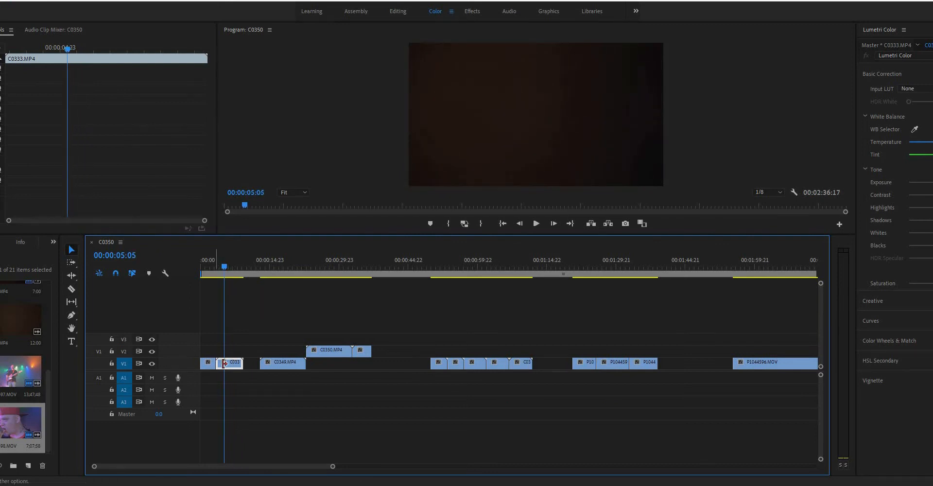
pyautogui.moveTo(227, 364); pyautogui.dragTo(224, 368)
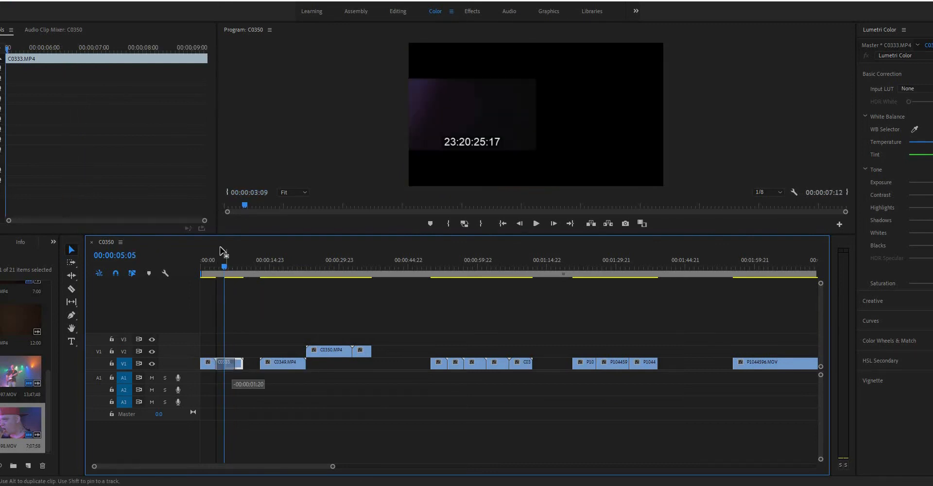
pyautogui.click(210, 257)
pyautogui.press('space')
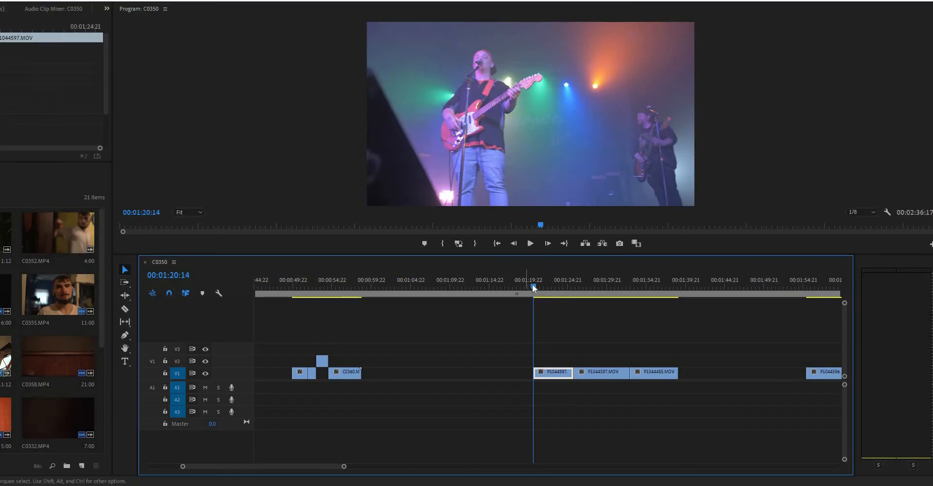
# Step: Move the second P1044597.MOV clip, the microphone close-up, up to track V2
pyautogui.moveTo(553, 284); pyautogui.dragTo(574, 289)
pyautogui.moveTo(598, 363); pyautogui.dragTo(598, 361)
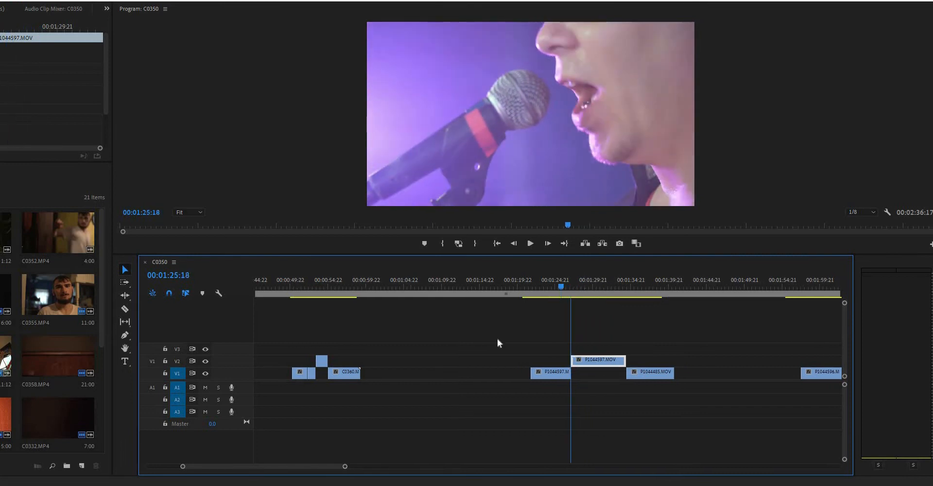
# Step: Export the first frame of the microphone close-up at 00:01:25:18 as a JPEG still to the Desktop
pyautogui.press('-')
pyautogui.press('-')
pyautogui.press('=')
pyautogui.press('=')
pyautogui.press('=')
pyautogui.press('Right')
pyautogui.press('Right')
pyautogui.moveTo(511, 284); pyautogui.dragTo(553, 300)
pyautogui.click(581, 359)
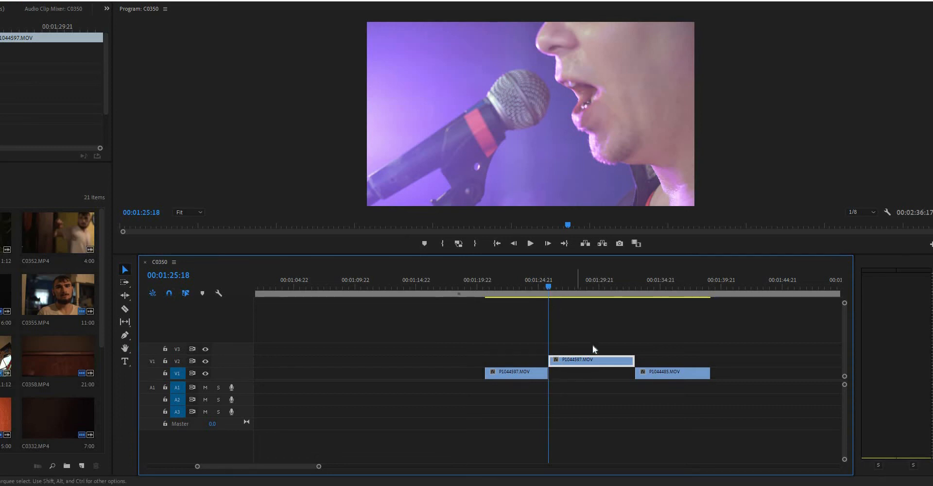
pyautogui.click(615, 243)
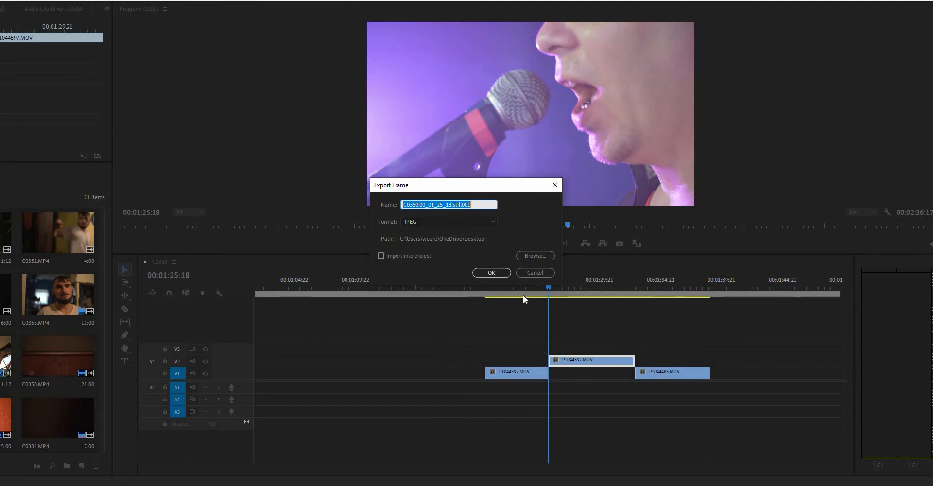
pyautogui.click(491, 272)
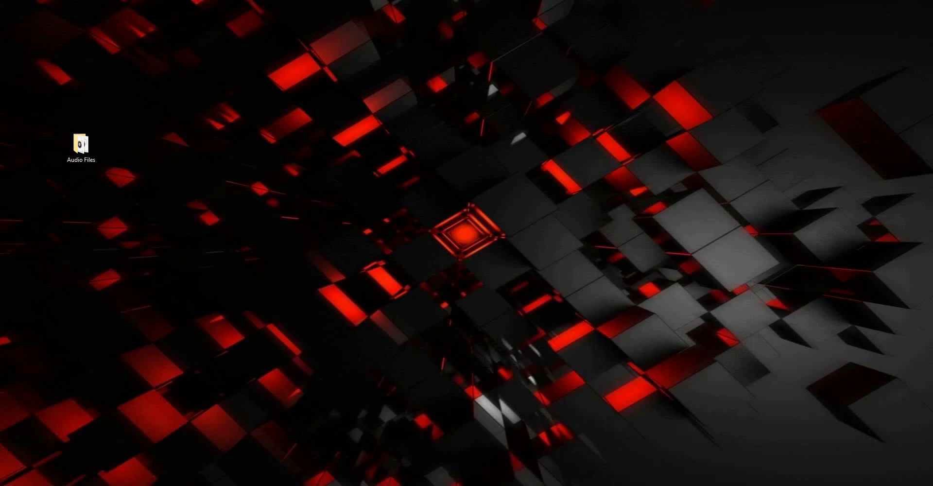
# Step: Bring the exported still from the Desktop onto track V3 and fit it to end where the microphone close-up starts
pyautogui.moveTo(296, 351); pyautogui.dragTo(192, 480)
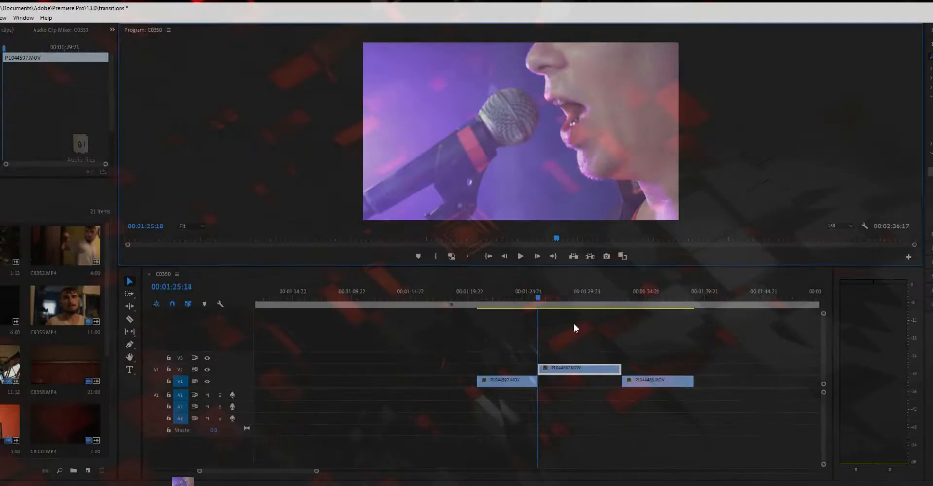
pyautogui.moveTo(574, 323); pyautogui.dragTo(528, 347)
pyautogui.moveTo(537, 280); pyautogui.dragTo(527, 285)
pyautogui.moveTo(525, 349); pyautogui.dragTo(530, 348)
# Step: Play back the first P1044597.MOV concert clip from about 00:01:21:13 towards the still on track V3
pyautogui.moveTo(538, 288); pyautogui.dragTo(515, 290)
pyautogui.press('-')
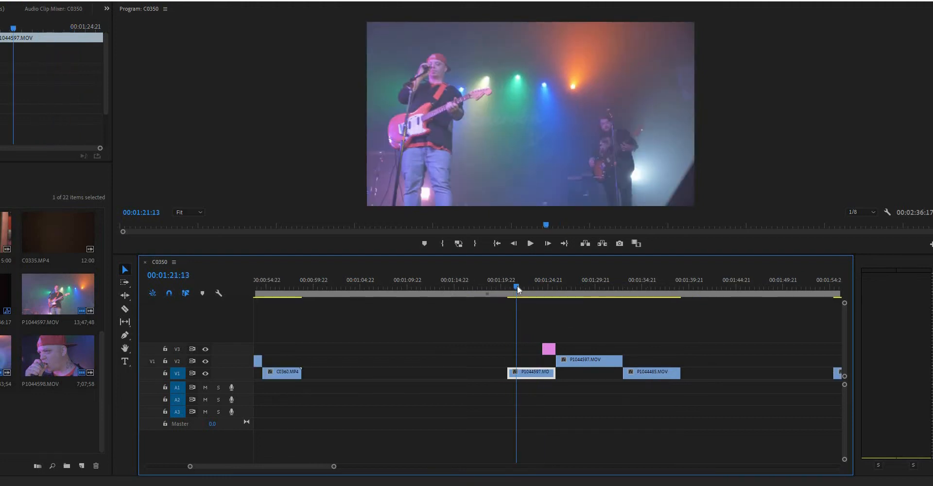
pyautogui.press('space')
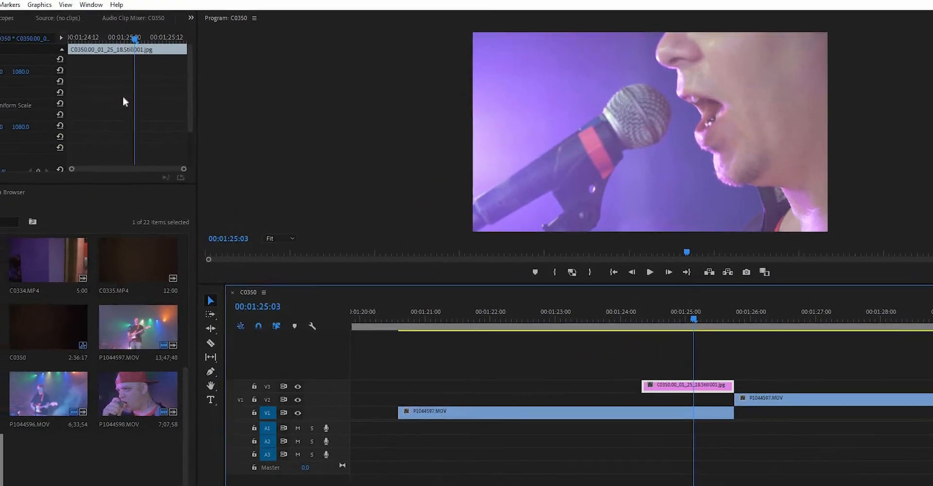
# Step: Begin a free-draw Bezier opacity mask on the still, tracing the microphone head with the program view at 75%
pyautogui.scroll(-4, 287, 148)
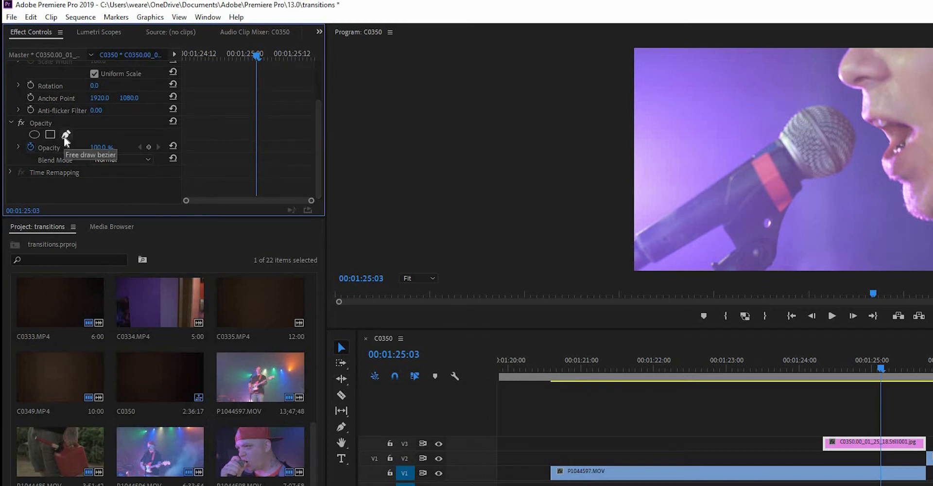
pyautogui.click(67, 135)
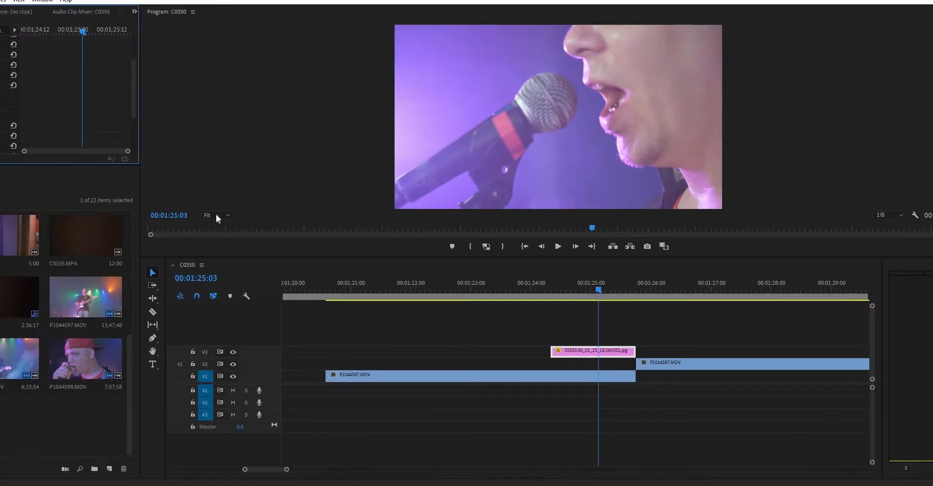
pyautogui.click(221, 217)
pyautogui.click(216, 269)
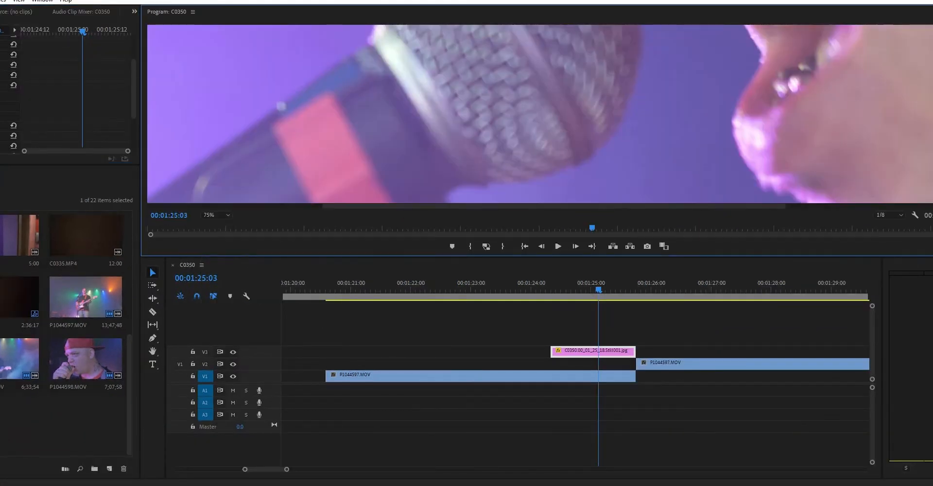
pyautogui.moveTo(932, 134); pyautogui.dragTo(932, 113)
pyautogui.moveTo(433, 206); pyautogui.dragTo(392, 211)
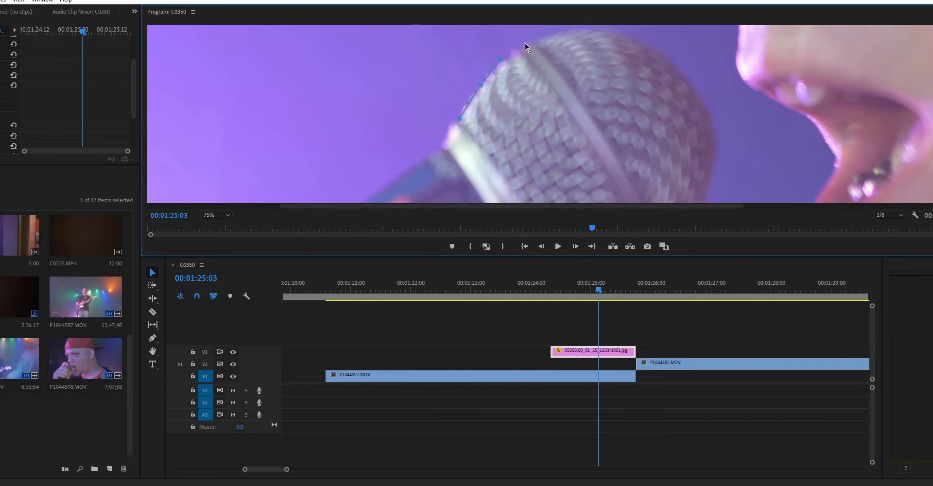
pyautogui.click(709, 105)
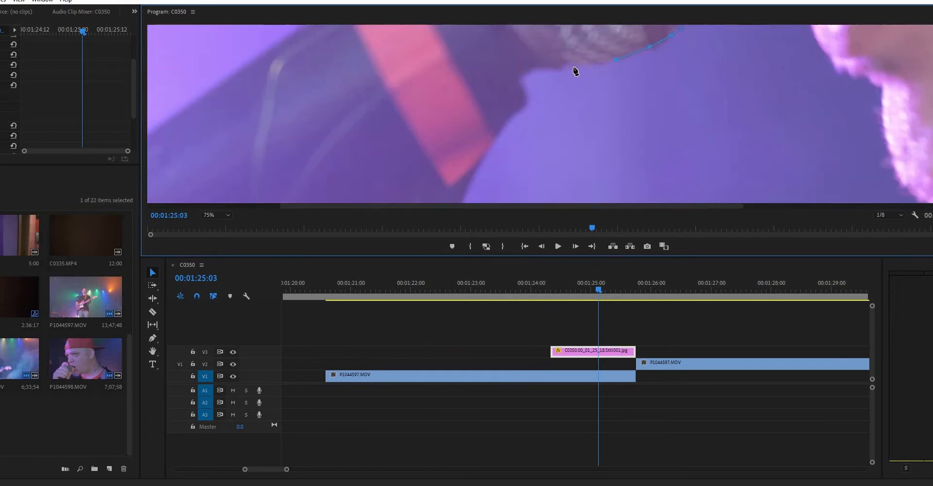
# Step: Trace the underside of the microphone head, the handle and its upper edge, and close the mask
pyautogui.click(575, 70)
pyautogui.click(406, 71)
pyautogui.click(369, 70)
pyautogui.click(323, 87)
pyautogui.moveTo(438, 206); pyautogui.dragTo(304, 207)
pyautogui.click(441, 65)
pyautogui.click(368, 110)
pyautogui.click(239, 184)
pyautogui.click(190, 131)
pyautogui.click(175, 88)
pyautogui.moveTo(932, 180)
pyautogui.mouseDown()
pyautogui.moveTo(914, 153)
pyautogui.moveTo(932, 116)
pyautogui.mouseUp()
pyautogui.click(648, 124)
pyautogui.click(676, 112)
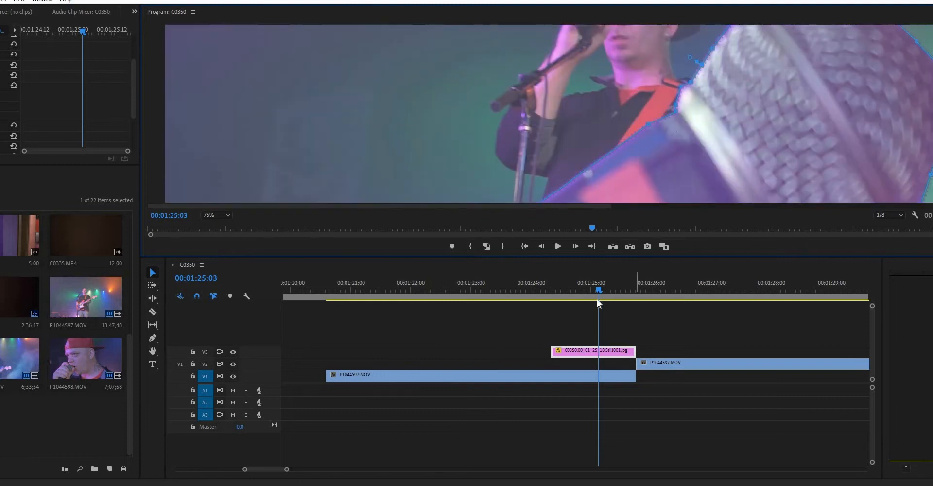
# Step: Return the program view to Fit, scrub through the masked microphone still and look over its mask settings
pyautogui.moveTo(494, 285); pyautogui.dragTo(536, 279)
pyautogui.click(226, 215)
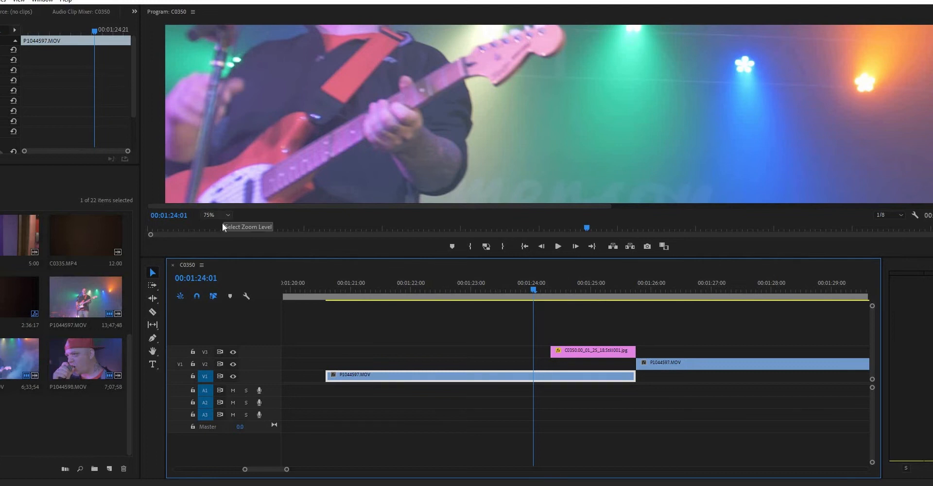
pyautogui.click(216, 217)
pyautogui.moveTo(543, 292); pyautogui.dragTo(617, 304)
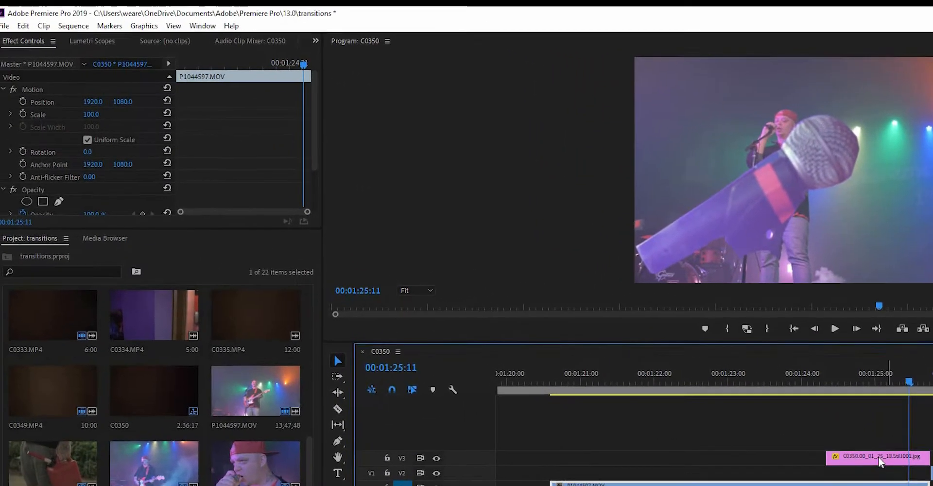
pyautogui.click(879, 460)
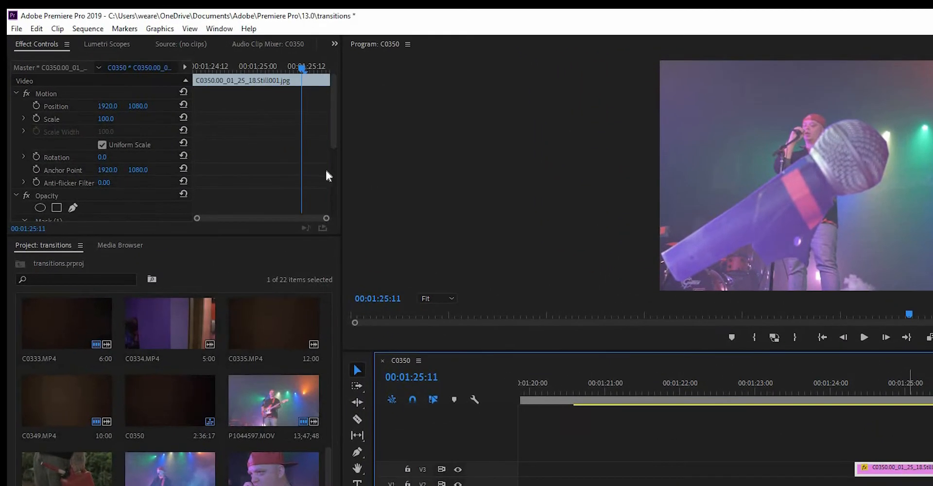
pyautogui.scroll(-5, 219, 182)
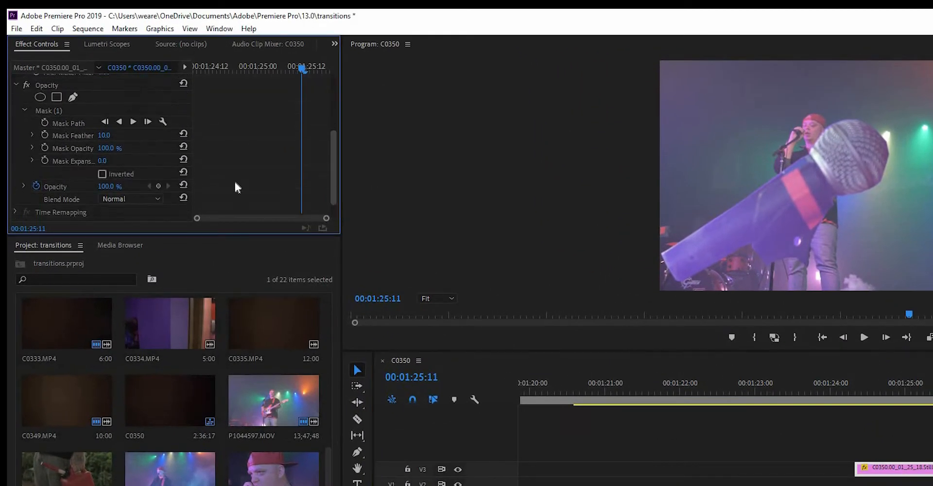
pyautogui.scroll(-1, 194, 161)
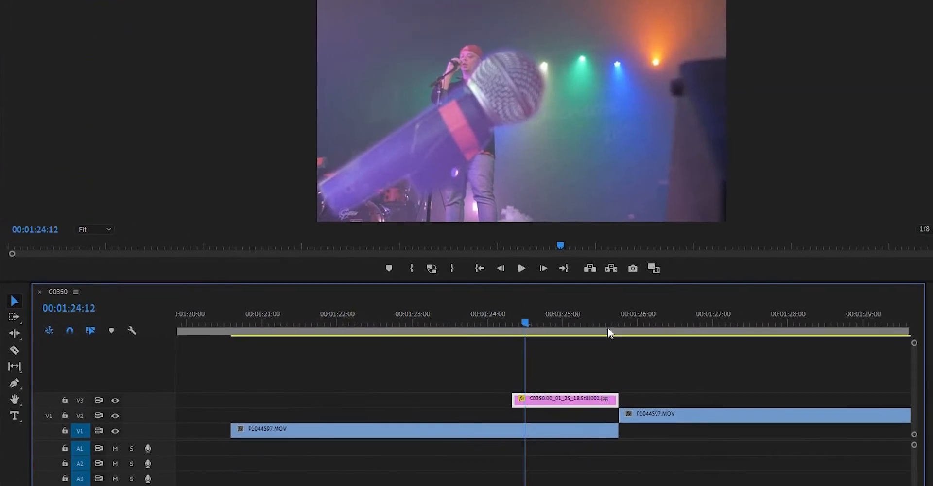
# Step: Keyframe the microphone still's Scale and Position at its end, 00:01:25:18, and change its motion at the start, 00:01:24:08
pyautogui.press('Down')
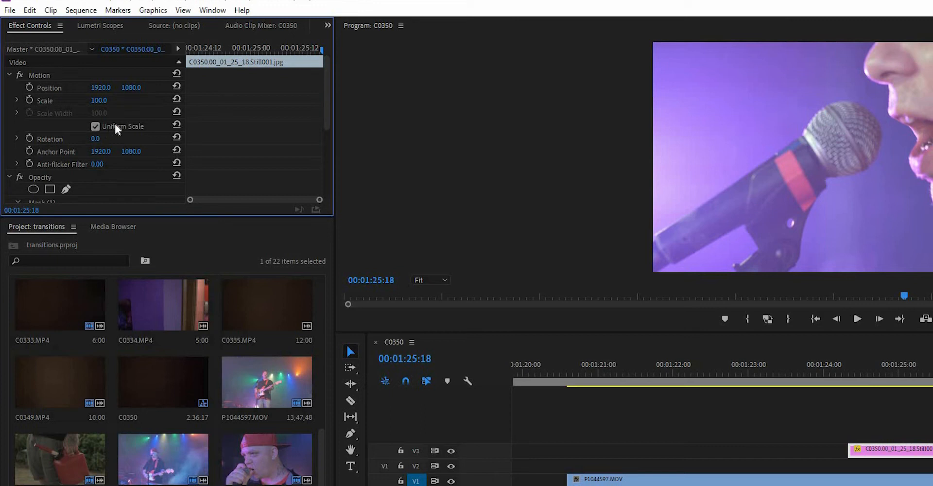
pyautogui.click(29, 101)
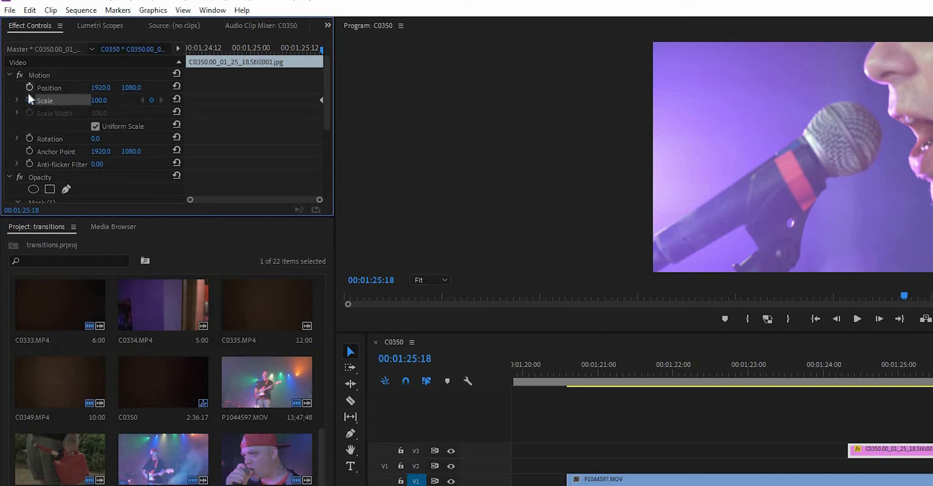
pyautogui.click(29, 88)
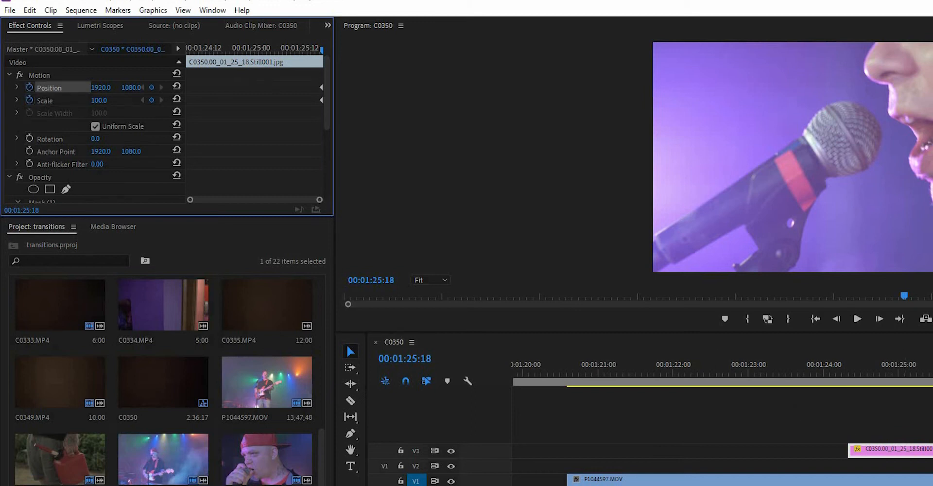
pyautogui.moveTo(835, 344); pyautogui.dragTo(523, 293)
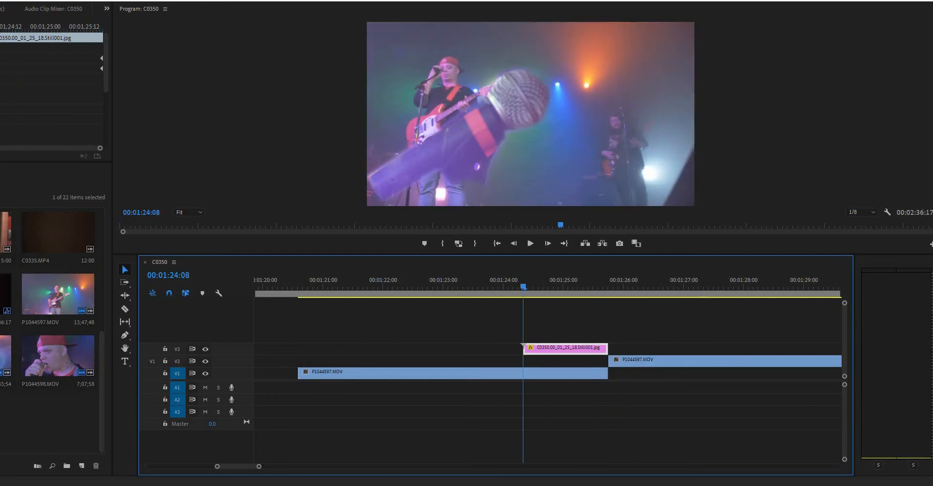
pyautogui.moveTo(117, 112)
pyautogui.mouseDown()
pyautogui.moveTo(114, 100)
pyautogui.moveTo(142, 100)
pyautogui.moveTo(108, 100)
pyautogui.moveTo(104, 112)
pyautogui.mouseUp()
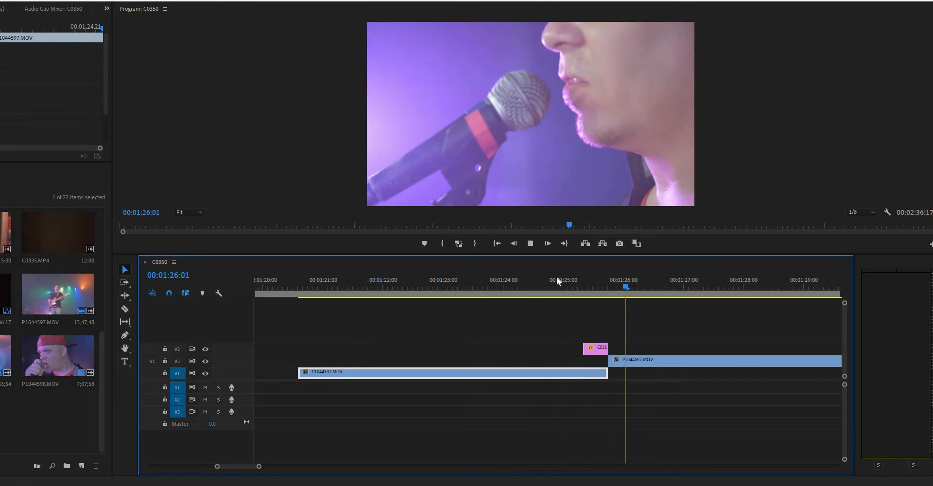
# Step: Play back the microphone still transition from about 00:01:24:00
pyautogui.moveTo(560, 281); pyautogui.dragTo(504, 280)
pyautogui.press('space')
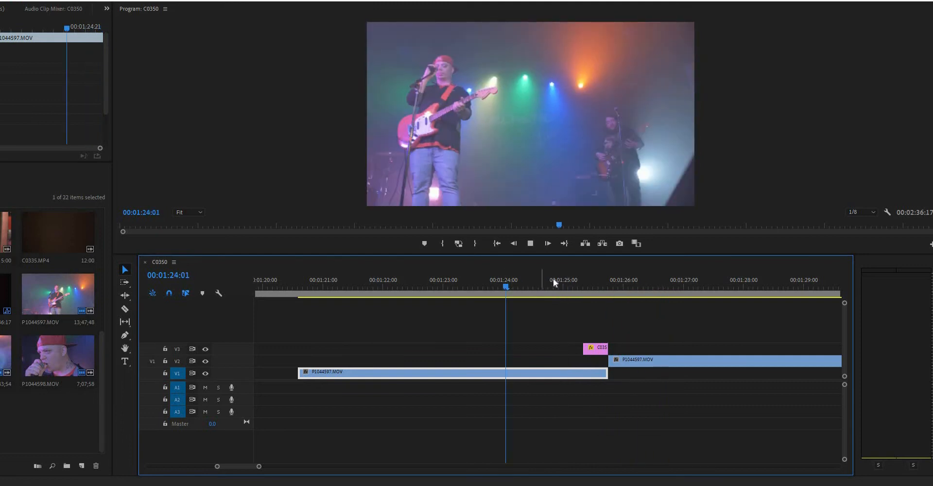
pyautogui.click(585, 279)
pyautogui.press('space')
# Step: Move the P1044485.MOV gas can clip up to track V3, keeping its start at 00:01:32:21
pyautogui.moveTo(584, 279); pyautogui.dragTo(904, 308)
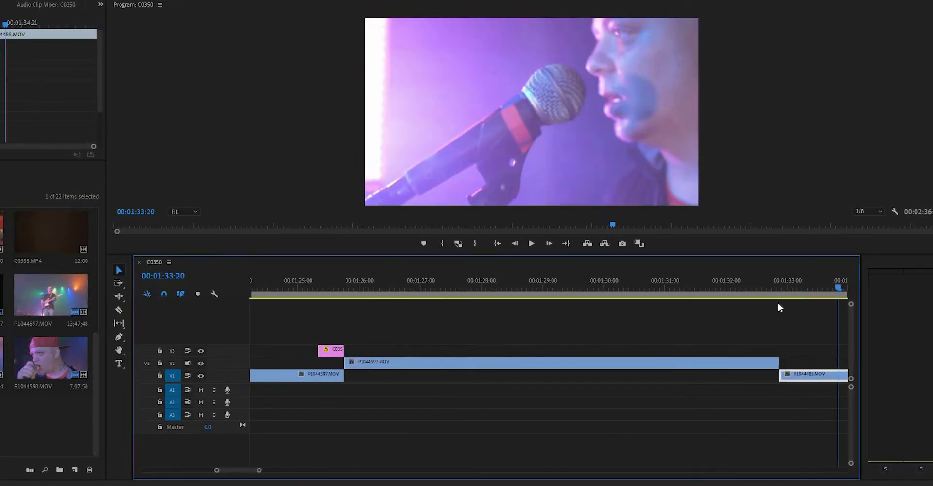
pyautogui.moveTo(778, 308); pyautogui.dragTo(778, 299)
pyautogui.moveTo(786, 376); pyautogui.dragTo(800, 350)
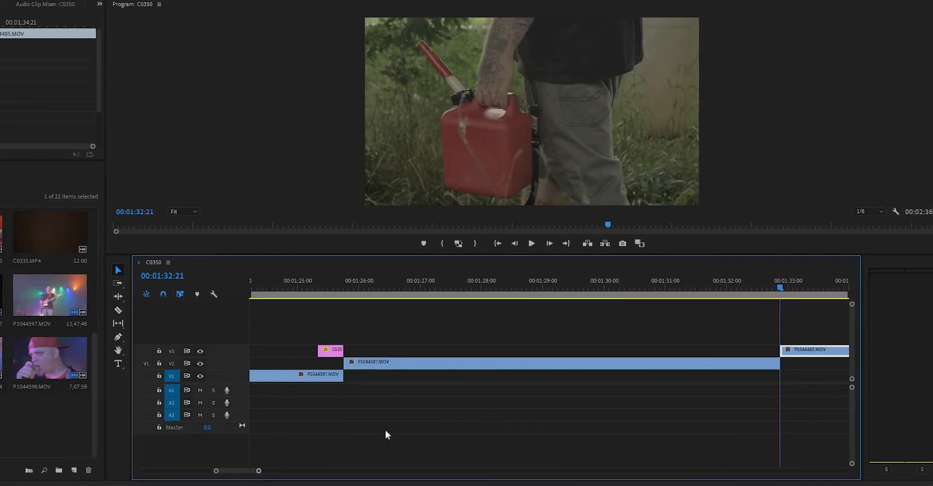
# Step: Export the first frame of the gas can clip at 00:01:32:21 as a still image
pyautogui.moveTo(320, 474); pyautogui.dragTo(350, 472)
pyautogui.click(621, 244)
pyautogui.click(490, 272)
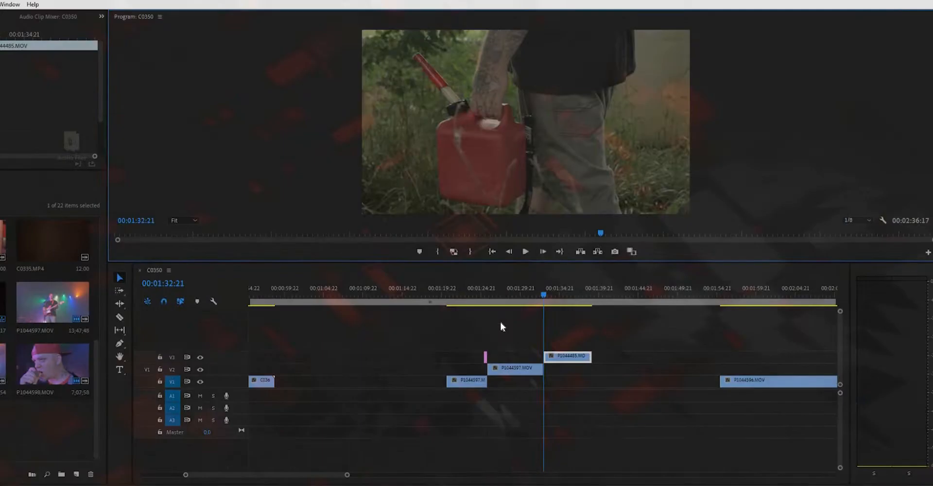
# Step: Place the exported gas can still on track V4 before the clip and trim it to start at 00:01:32:09
pyautogui.moveTo(508, 326); pyautogui.dragTo(543, 339)
pyautogui.press('Up')
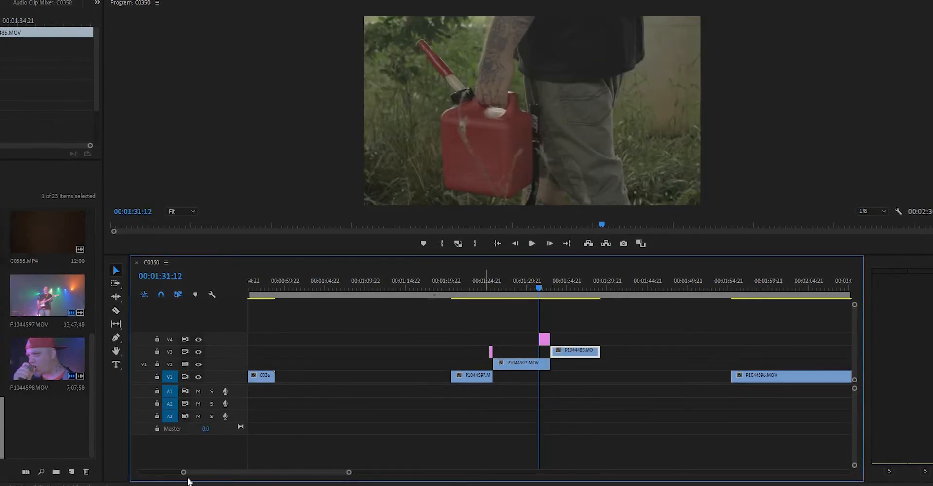
pyautogui.moveTo(183, 472); pyautogui.dragTo(209, 463)
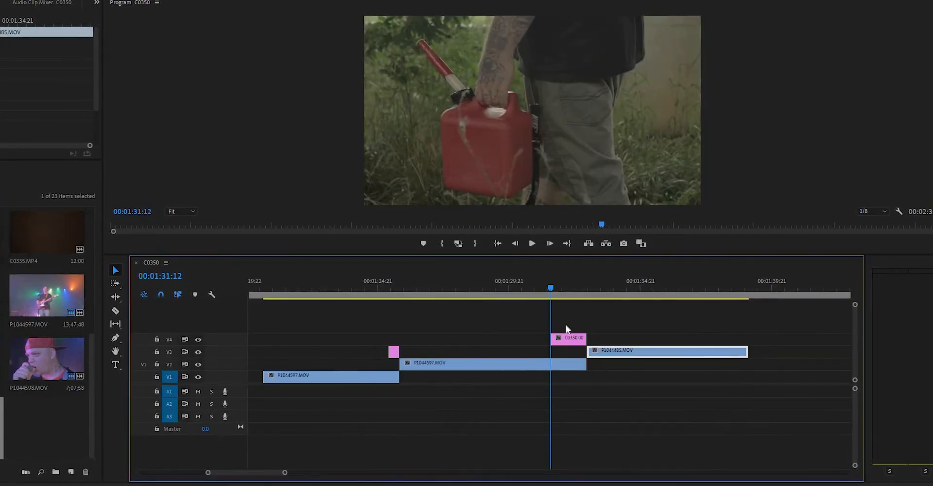
pyautogui.moveTo(553, 339); pyautogui.dragTo(574, 283)
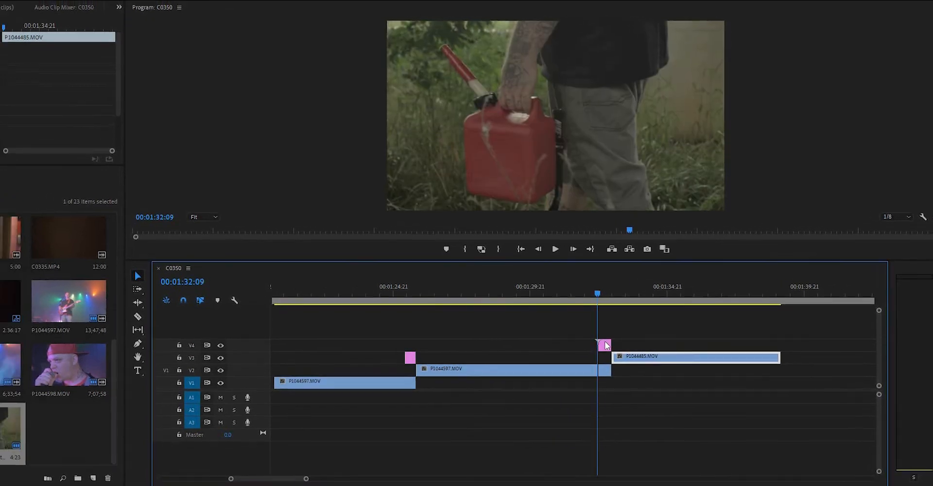
# Step: Draw a closed free-draw Bezier opacity mask around the red gas can and its spout on the V4 still
pyautogui.click(582, 340)
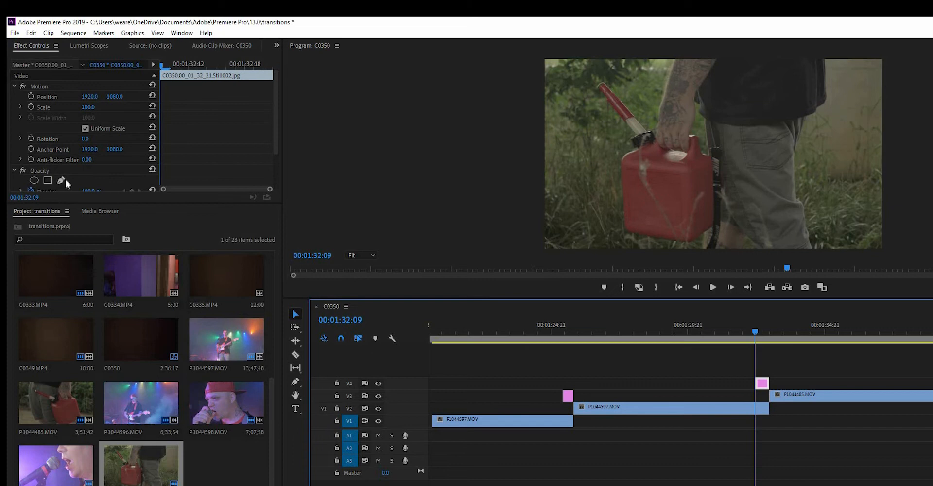
pyautogui.click(61, 180)
pyautogui.click(702, 184)
pyautogui.click(716, 222)
pyautogui.click(692, 240)
pyautogui.click(627, 231)
pyautogui.click(622, 160)
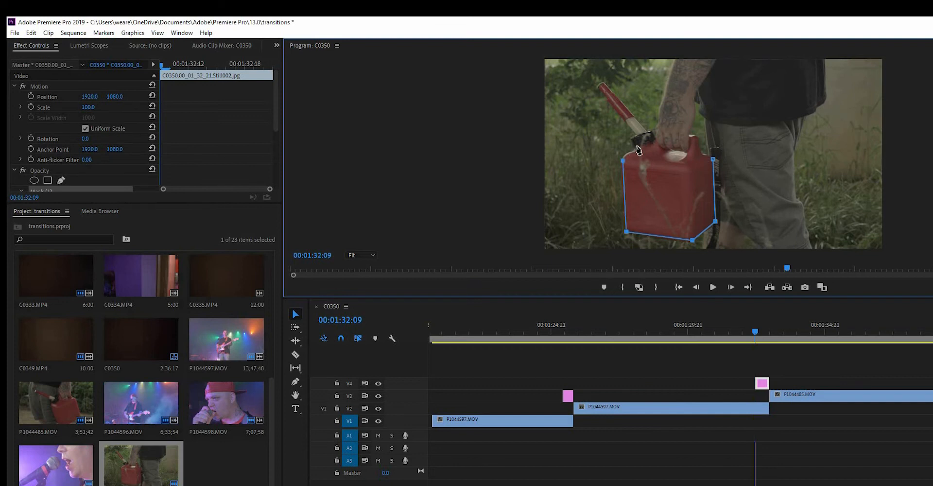
pyautogui.click(595, 84)
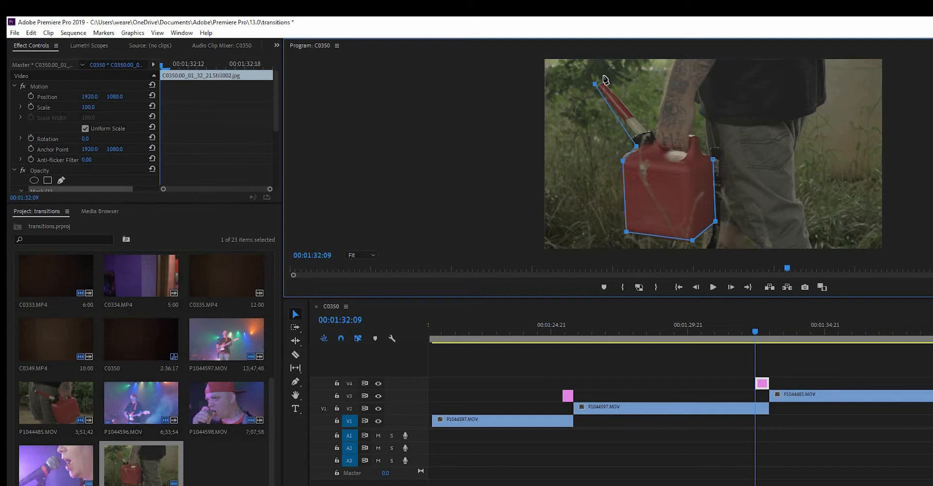
pyautogui.click(651, 131)
pyautogui.moveTo(703, 154); pyautogui.dragTo(699, 152)
pyautogui.click(713, 160)
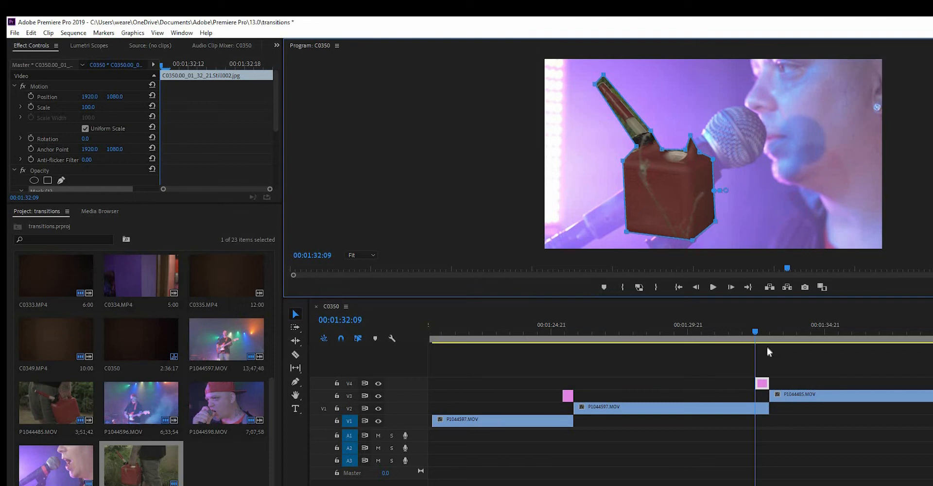
# Step: Add Scale, Position and Rotation keyframes to the gas can still at its end, 00:01:32:21
pyautogui.click(770, 332)
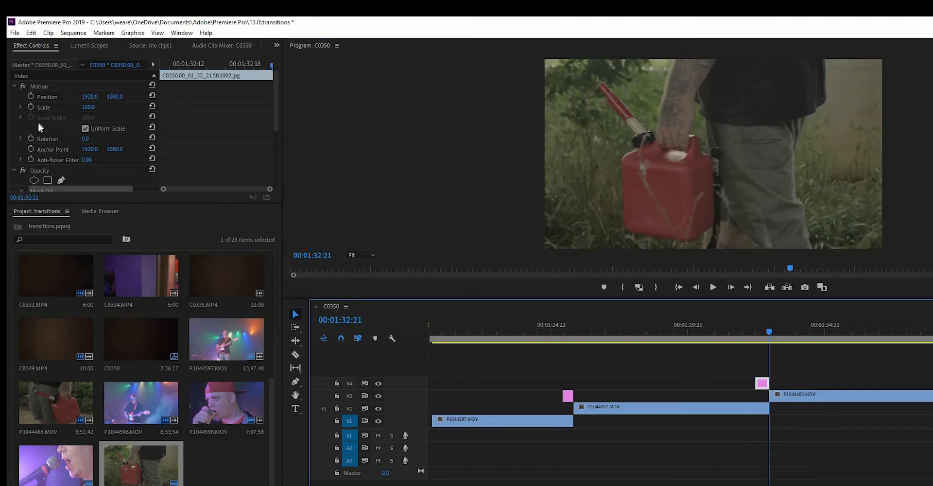
pyautogui.click(31, 105)
pyautogui.click(31, 96)
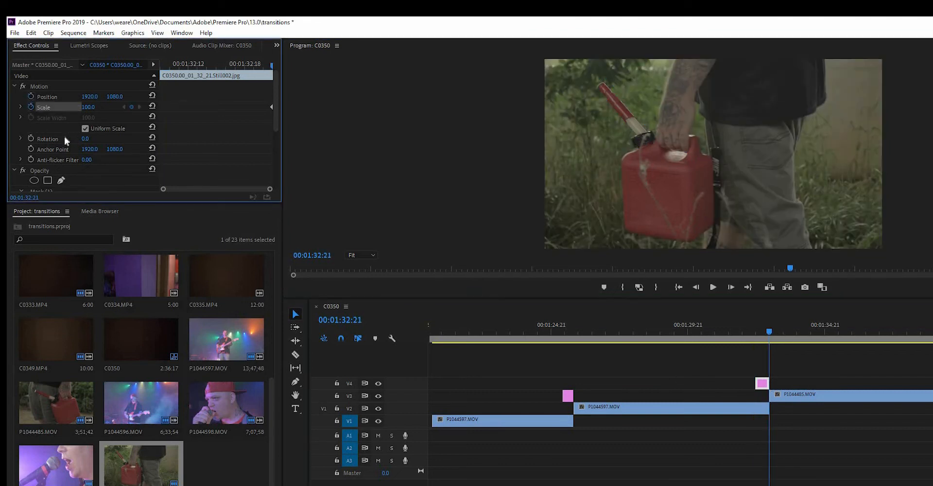
pyautogui.click(32, 138)
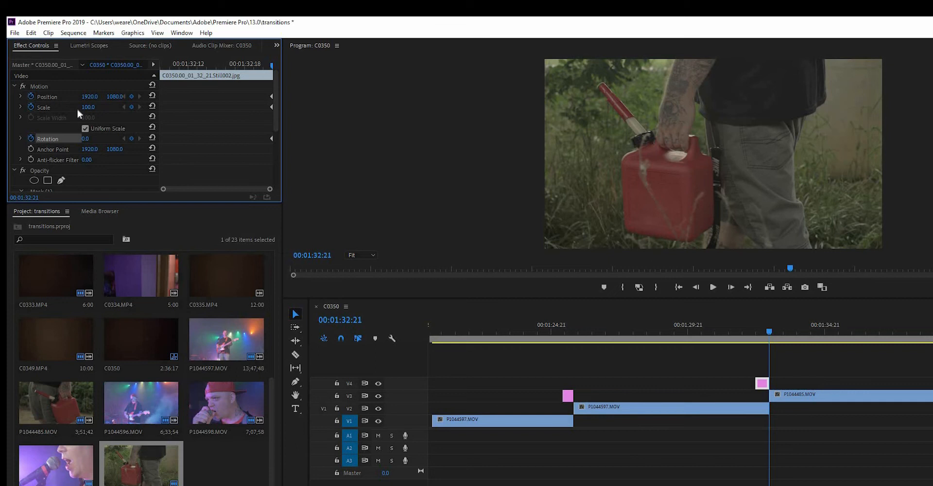
# Step: At the still's start, 00:01:32:09, set horizontal Position to -68, Scale to 0 and Rotation to -310°, and play back the transition
pyautogui.click(755, 330)
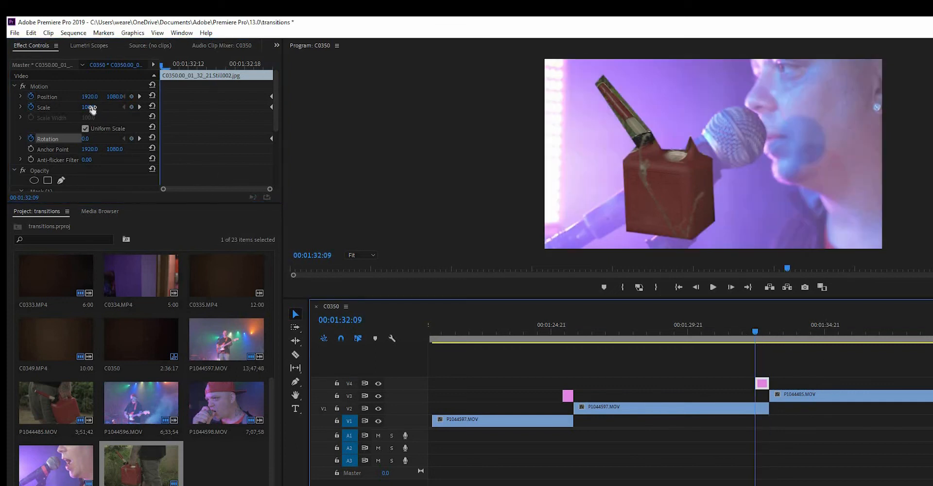
pyautogui.moveTo(96, 108); pyautogui.dragTo(89, 97)
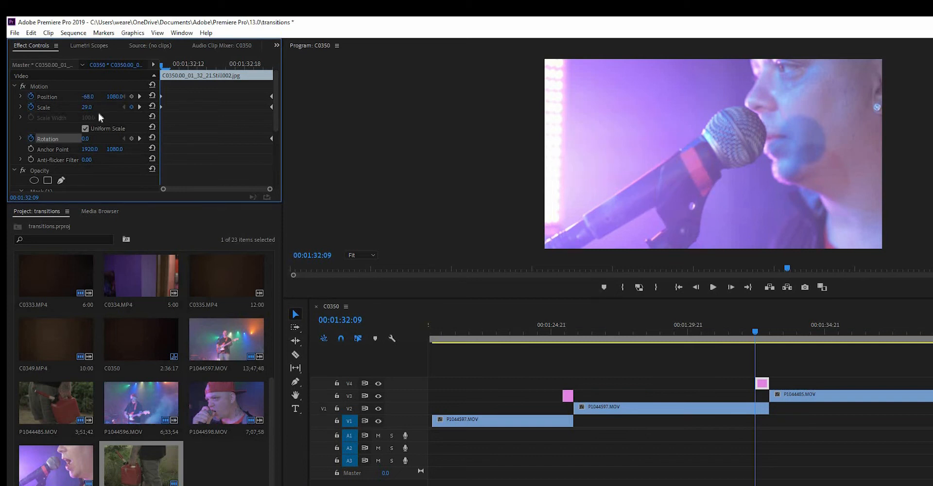
pyautogui.moveTo(85, 139); pyautogui.dragTo(84, 126)
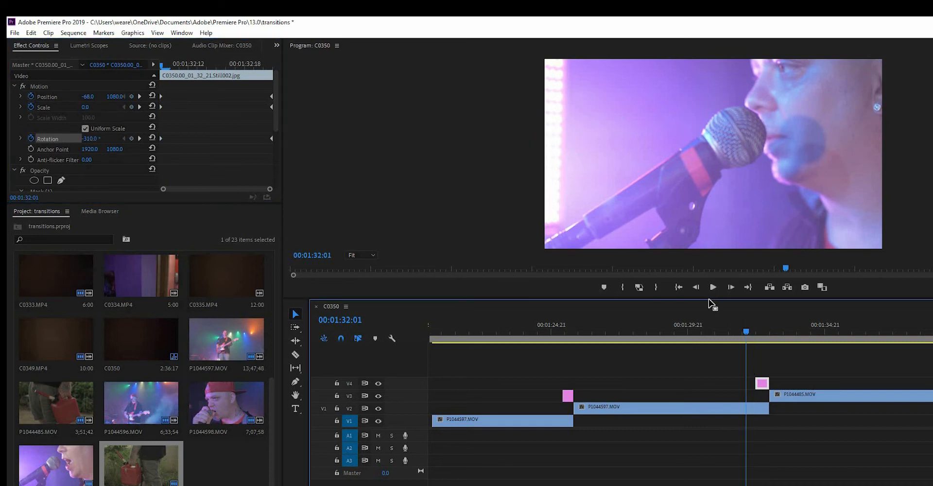
pyautogui.click(713, 287)
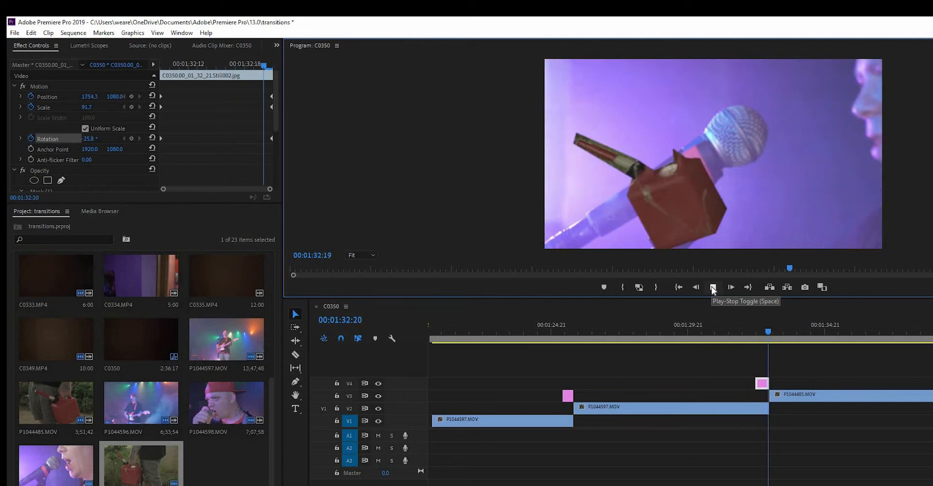
pyautogui.click(713, 287)
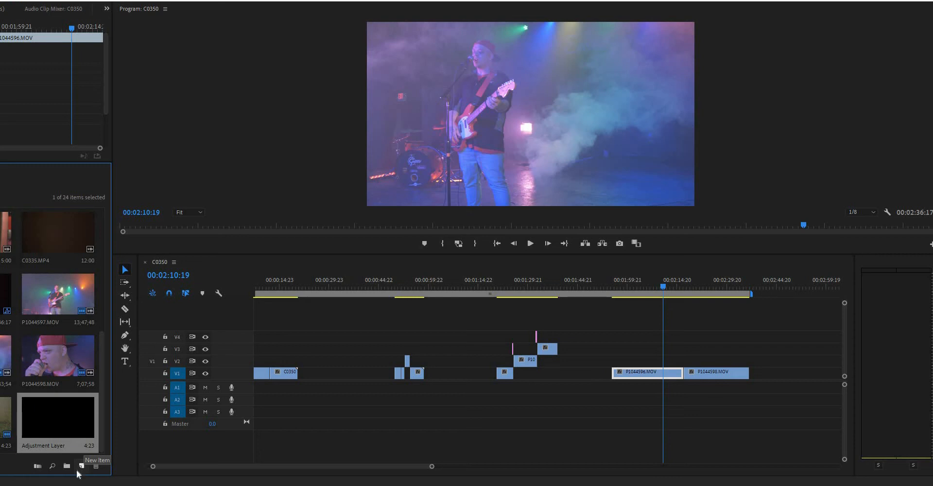
# Step: Create a 3840 × 2160, 23.976 fps adjustment layer and place it on V2 over the cut between P1044596.MOV and P1044598.MOV
pyautogui.click(80, 467)
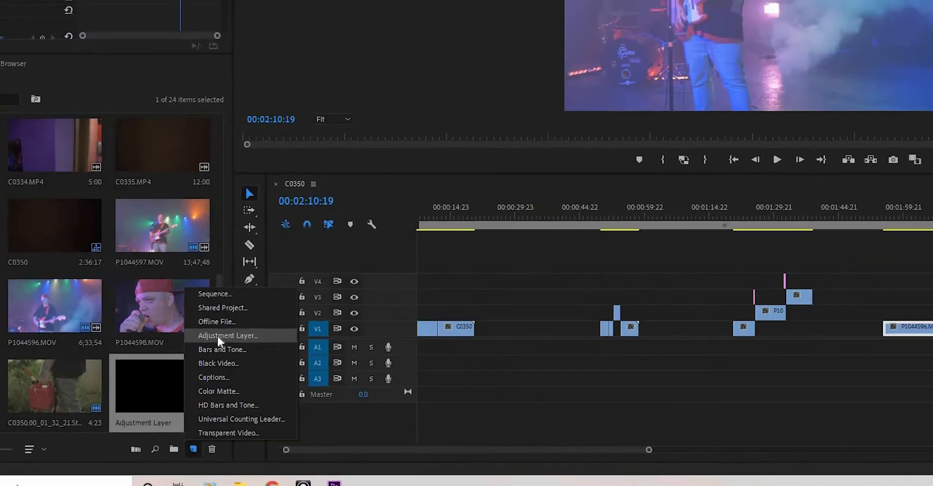
pyautogui.click(356, 286)
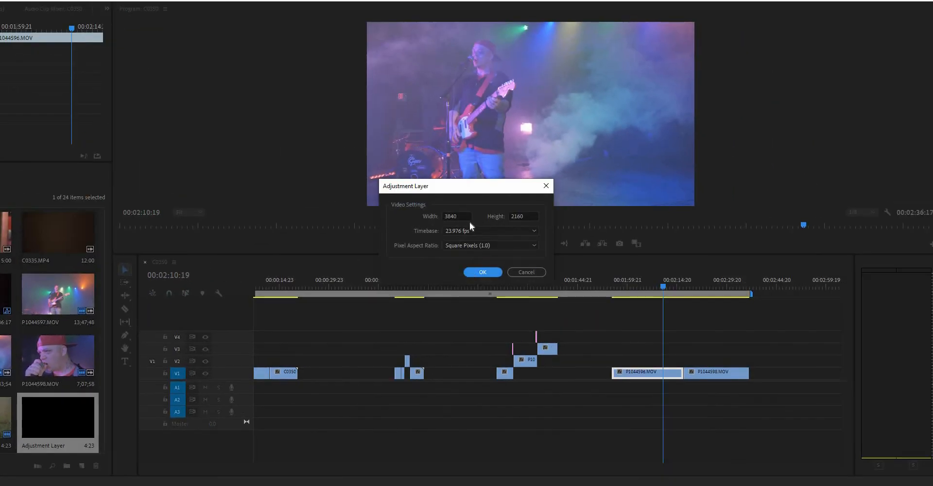
pyautogui.click(477, 275)
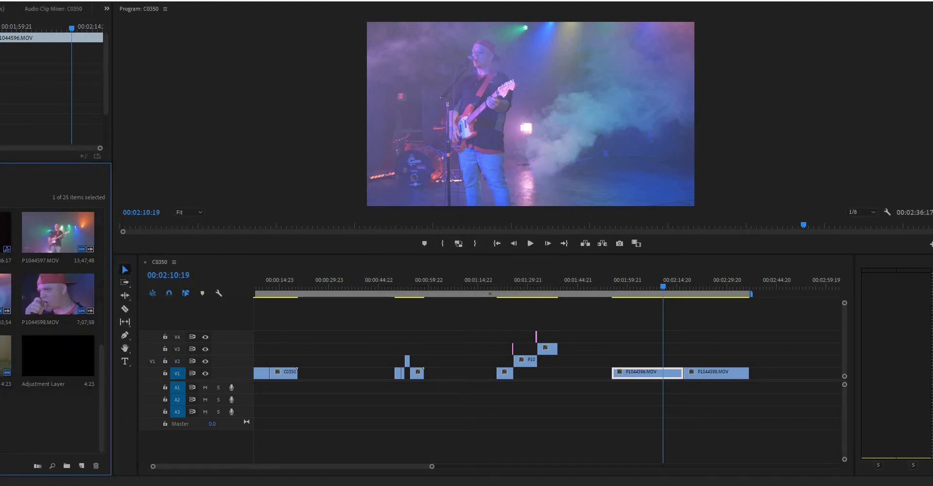
pyautogui.moveTo(428, 342); pyautogui.dragTo(676, 360)
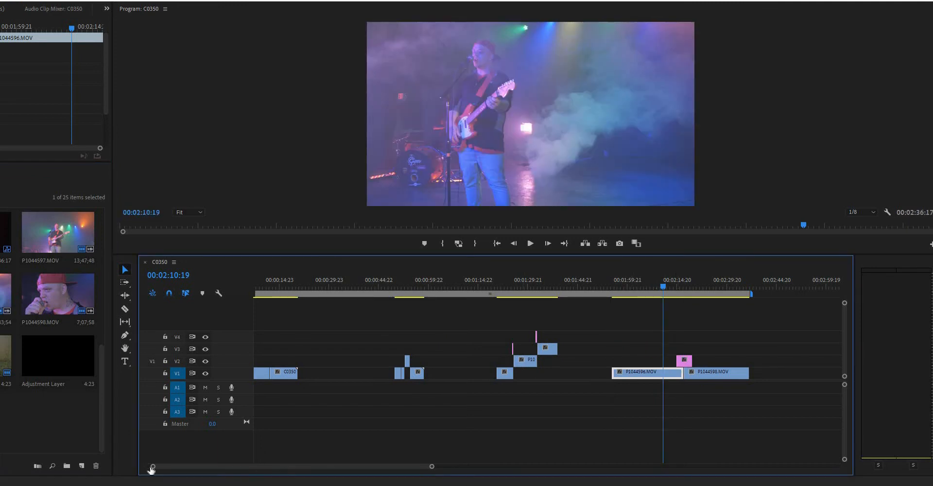
# Step: Shorten the adjustment layer on V2 to about one second and position it across the cut between the two clips
pyautogui.moveTo(155, 467); pyautogui.dragTo(203, 466)
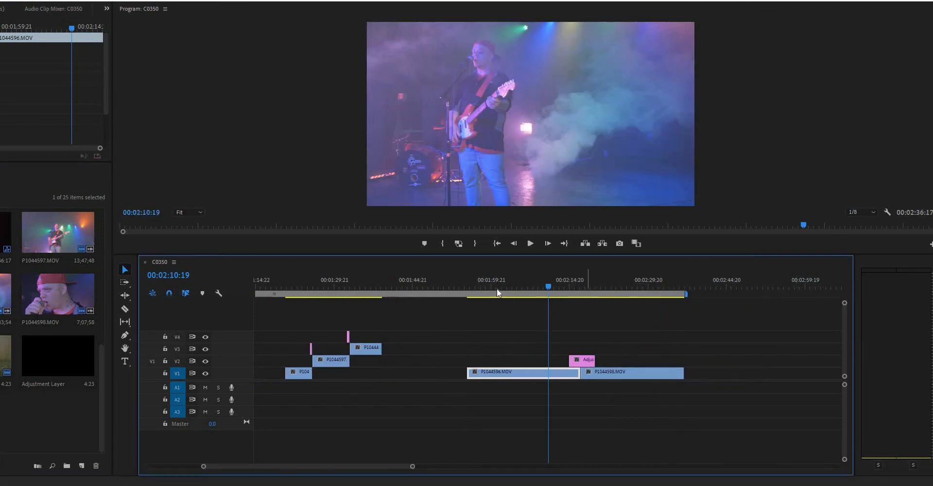
pyautogui.moveTo(515, 289); pyautogui.dragTo(569, 288)
pyautogui.click(604, 287)
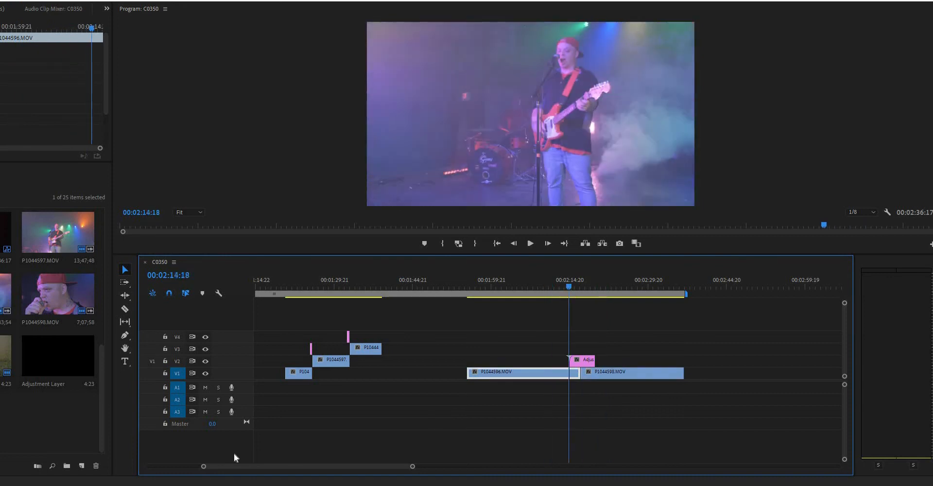
pyautogui.moveTo(209, 466); pyautogui.dragTo(252, 466)
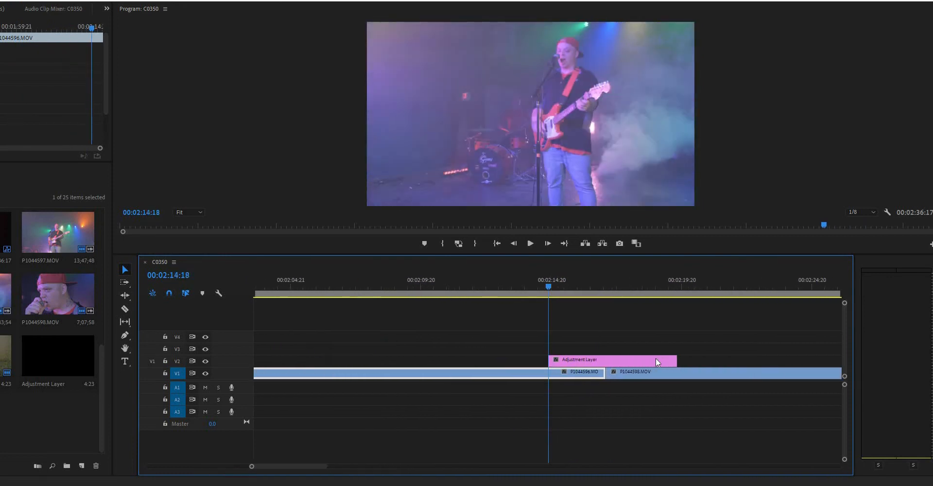
pyautogui.moveTo(684, 359); pyautogui.dragTo(594, 359)
pyautogui.click(593, 286)
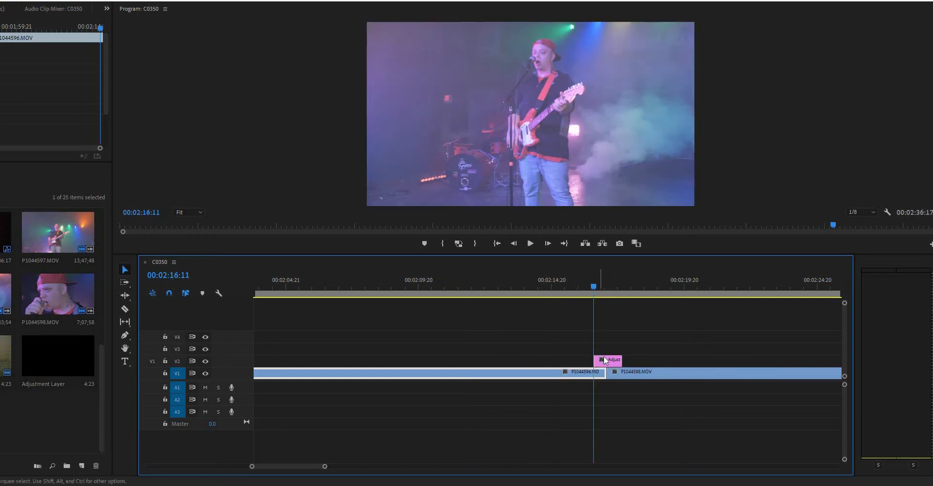
pyautogui.moveTo(601, 362); pyautogui.dragTo(601, 366)
# Step: Find the Transform effect and apply it to the adjustment layer, with the playhead at the layer's start, 00:02:16:03
pyautogui.click(585, 284)
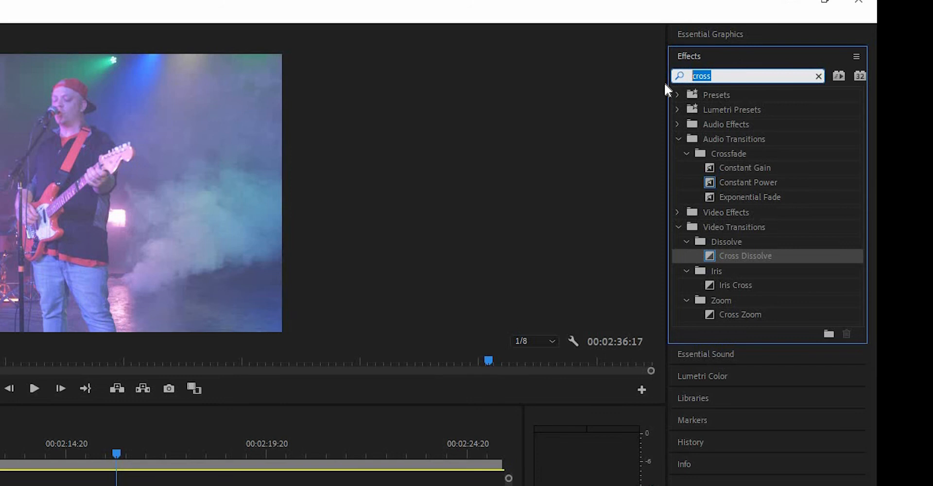
pyautogui.write('tra')
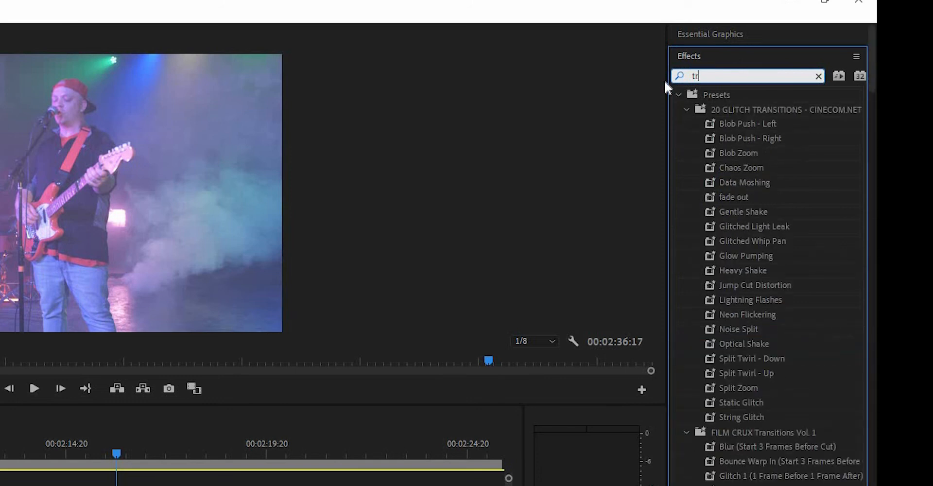
pyautogui.write('nsfo')
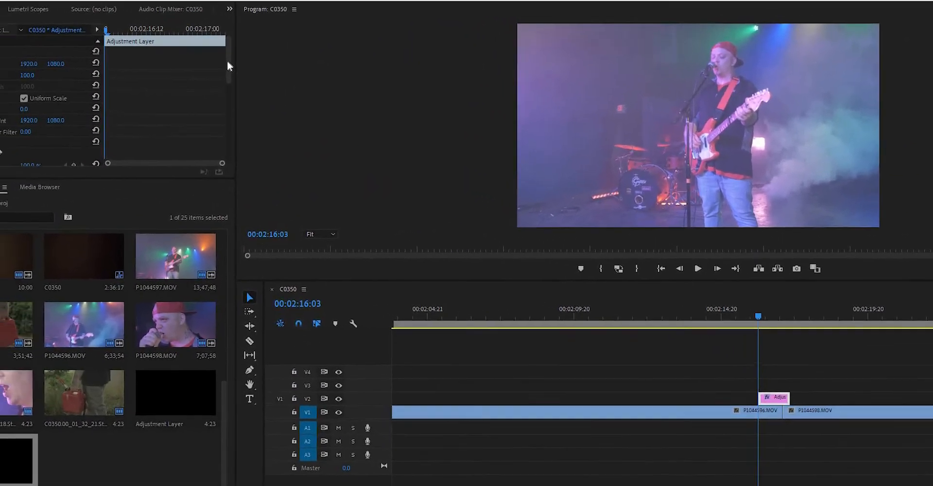
# Step: Add starting keyframes at 00:02:16:03 for the Transform properties, from Anchor Point, Position and Scale through Rotation, Opacity, Shutter Angle and Sampling
pyautogui.moveTo(175, 51); pyautogui.dragTo(185, 148)
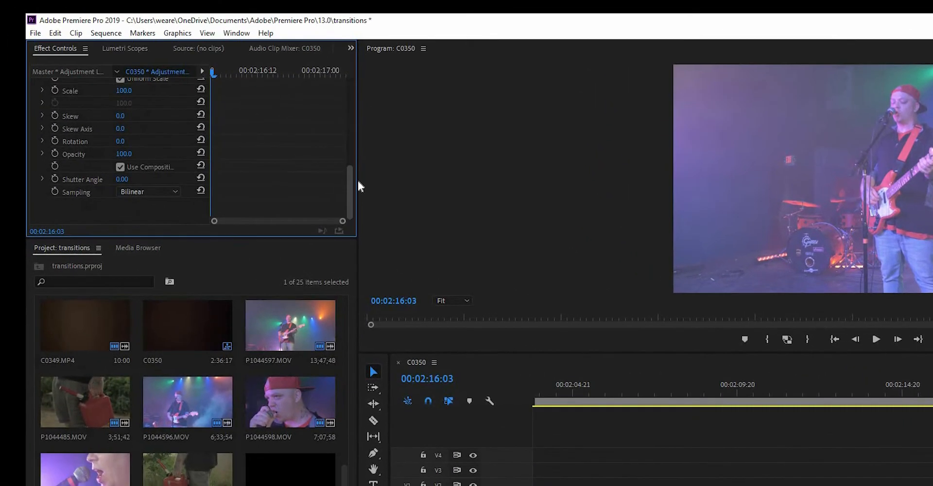
pyautogui.moveTo(360, 187); pyautogui.dragTo(358, 154)
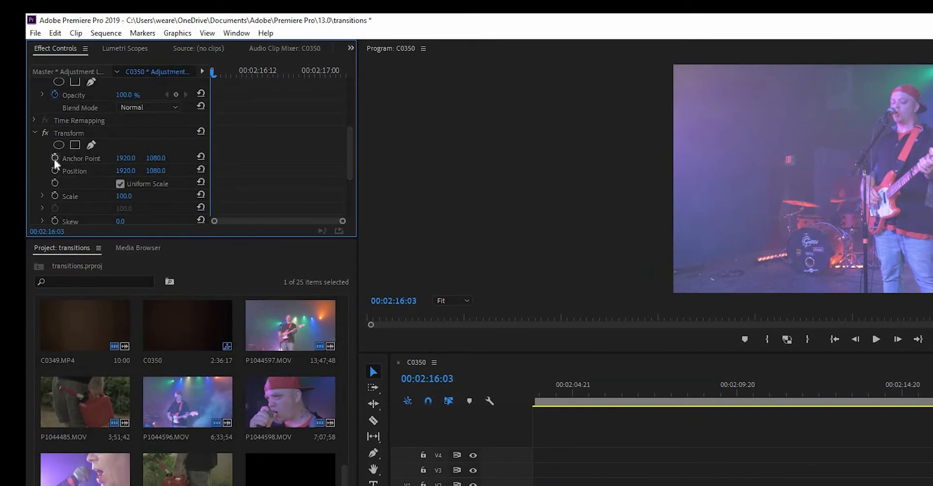
pyautogui.click(55, 157)
pyautogui.click(55, 170)
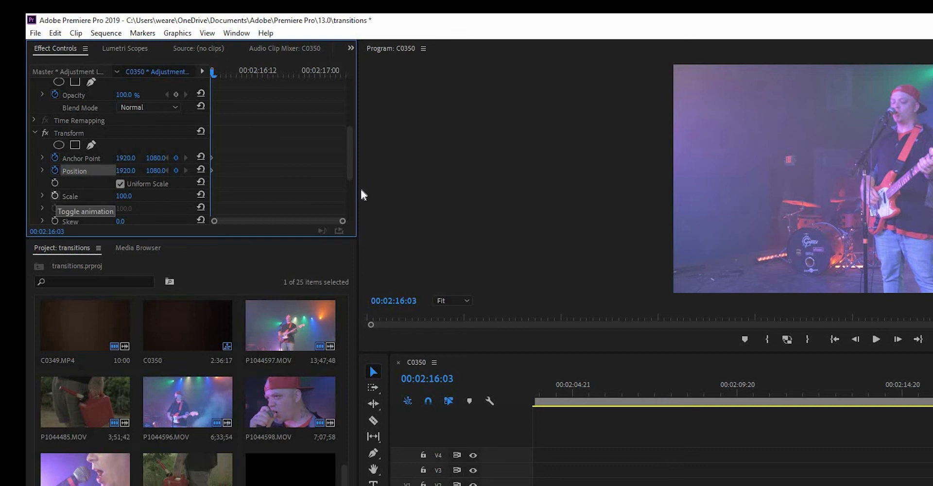
pyautogui.click(54, 196)
pyautogui.moveTo(348, 164); pyautogui.dragTo(343, 192)
pyautogui.scroll(-1, 60, 153)
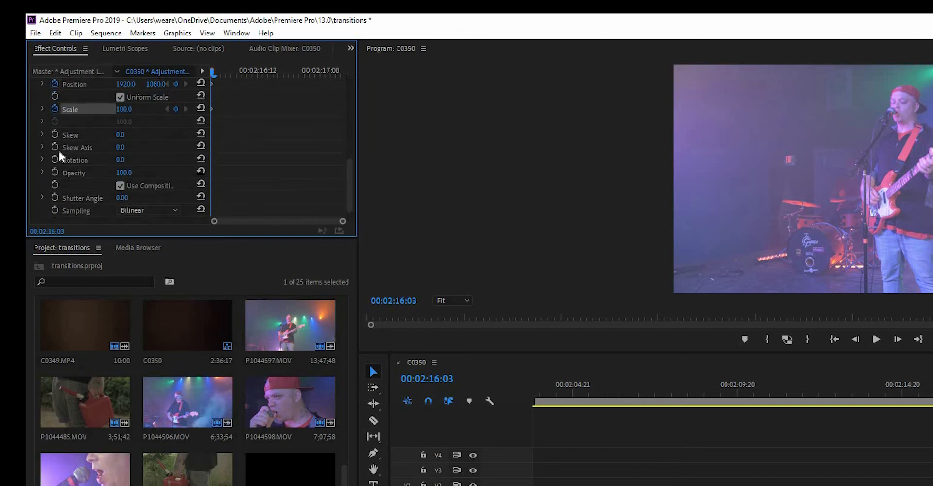
pyautogui.click(55, 135)
pyautogui.click(55, 147)
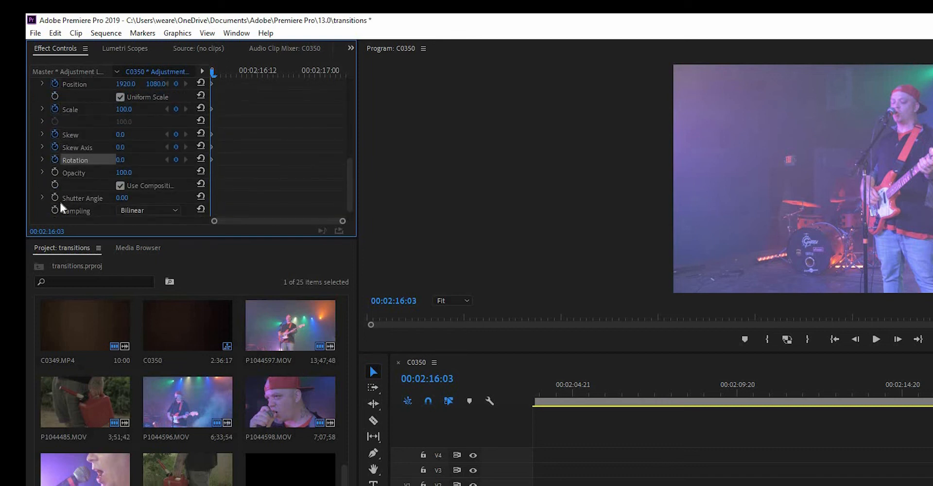
pyautogui.click(55, 159)
pyautogui.click(55, 172)
pyautogui.click(55, 197)
pyautogui.click(55, 210)
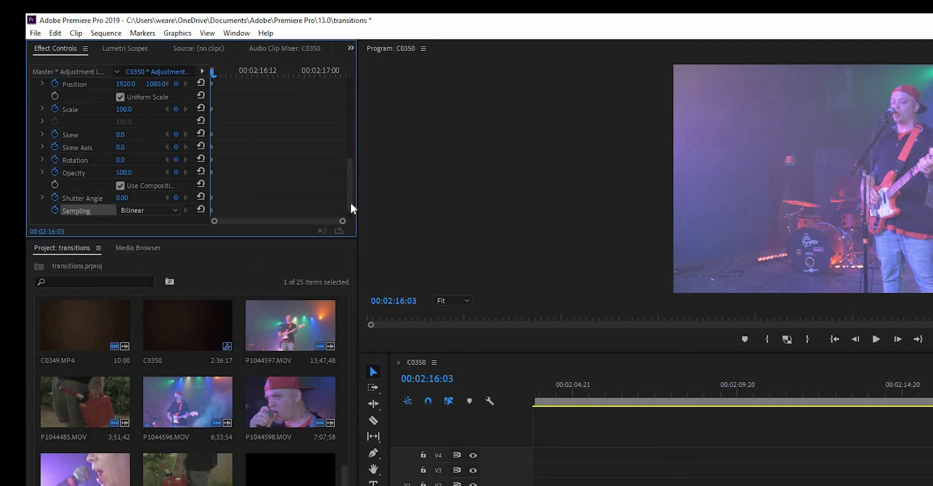
pyautogui.scroll(1, 351, 206)
pyautogui.scroll(4, 357, 188)
pyautogui.scroll(-1, 358, 190)
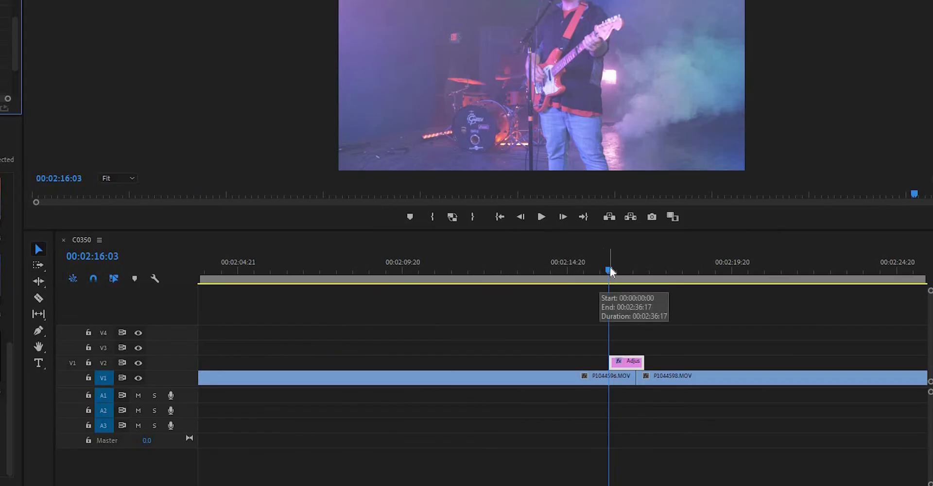
# Step: At the cut, 00:02:16:23, set the Transform Scale to 204, horizontal Anchor Point to 1395 and Shutter Angle to 360
pyautogui.moveTo(611, 267); pyautogui.dragTo(636, 271)
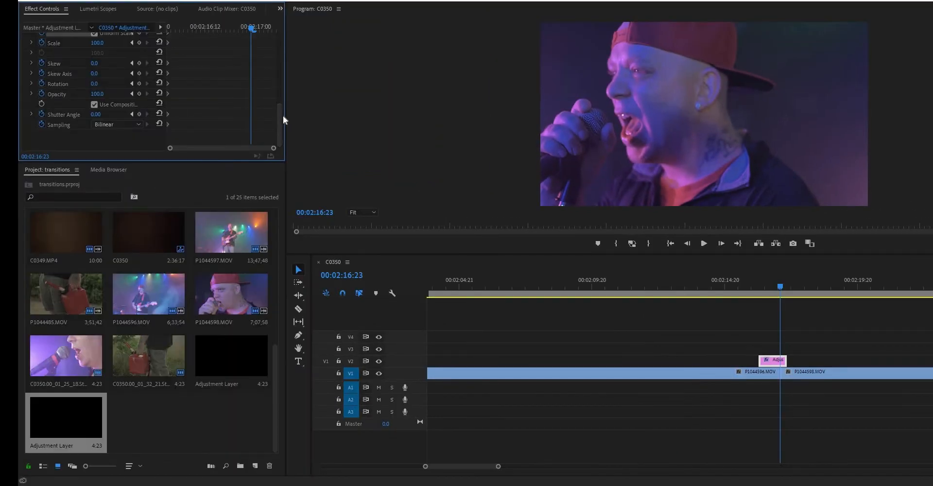
pyautogui.moveTo(282, 118); pyautogui.dragTo(282, 91)
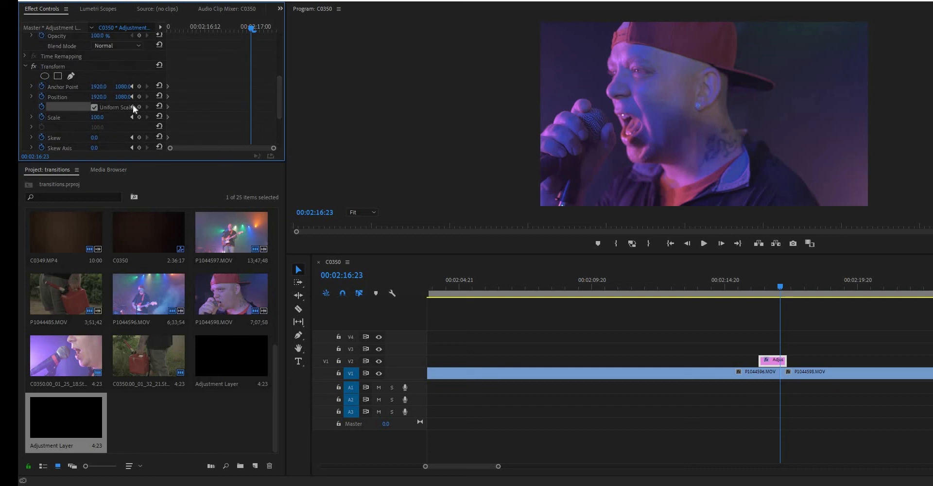
pyautogui.moveTo(97, 118); pyautogui.dragTo(148, 117)
pyautogui.moveTo(99, 87); pyautogui.dragTo(73, 87)
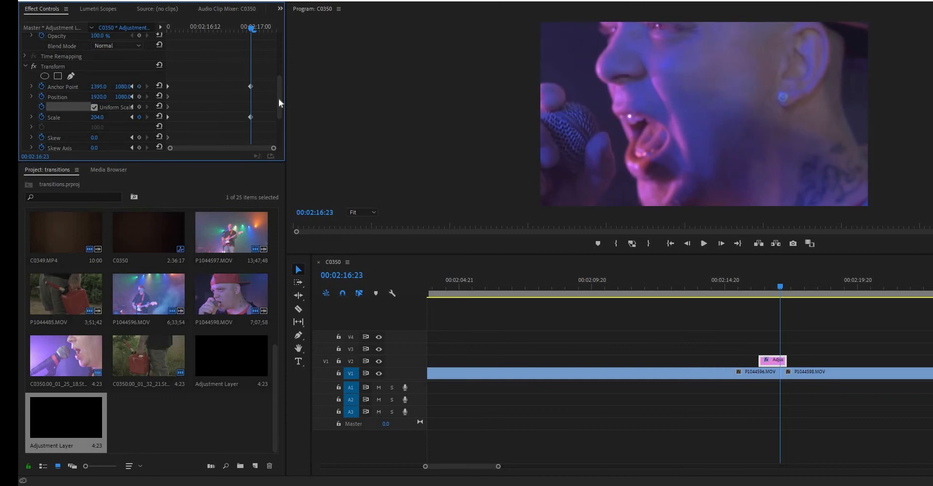
pyautogui.scroll(-3, 278, 134)
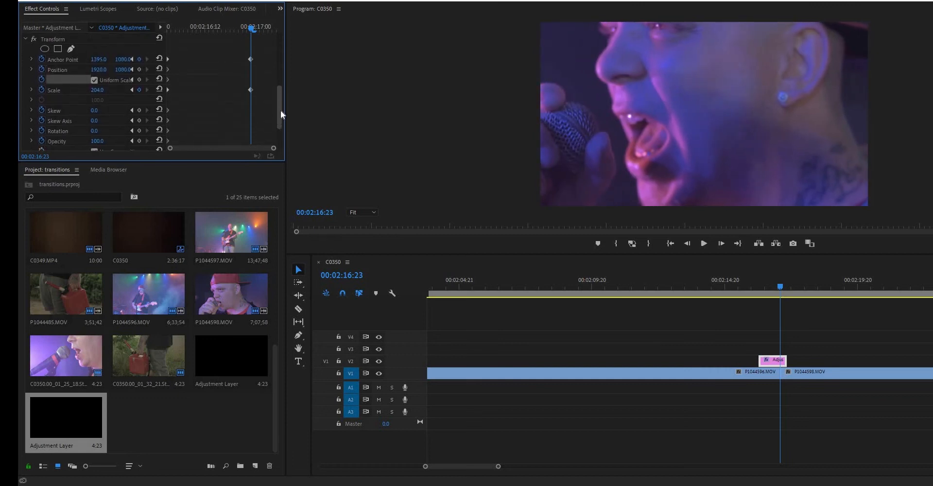
pyautogui.scroll(-2, 280, 136)
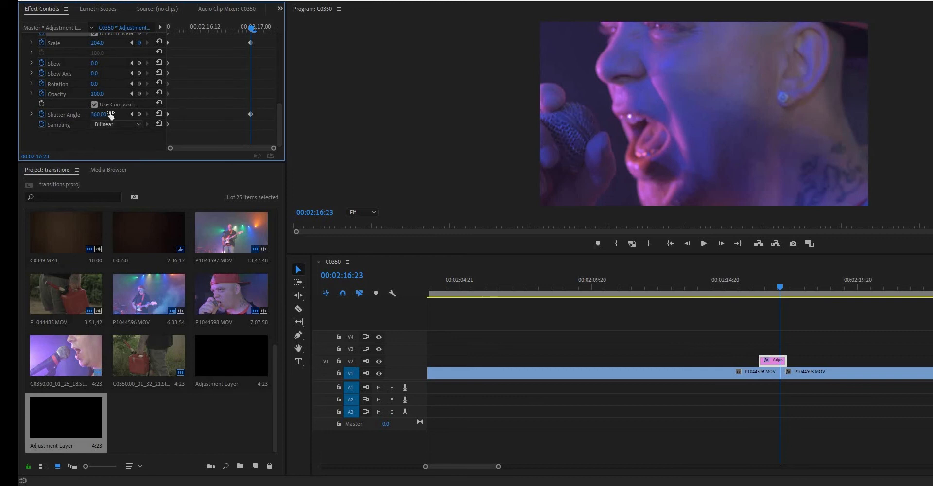
# Step: At the adjustment layer's end, 00:02:17:05, reset the Transform properties to their defaults, including Anchor Point, Scale and Shutter Angle
pyautogui.moveTo(782, 287); pyautogui.dragTo(788, 287)
pyautogui.click(773, 365)
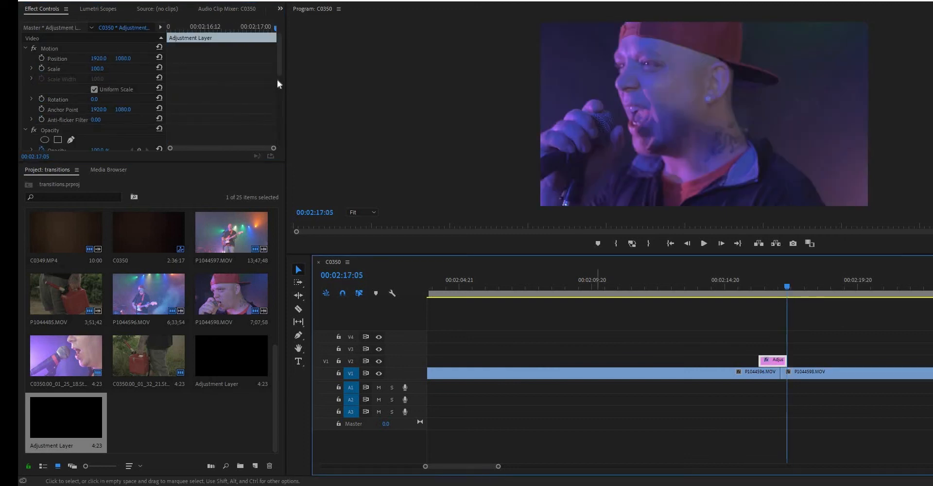
pyautogui.click(275, 100)
pyautogui.scroll(-6, 273, 109)
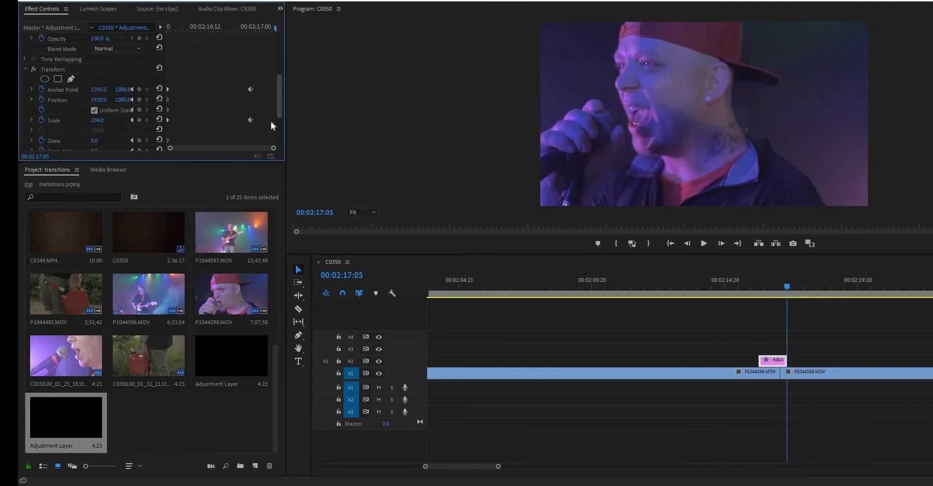
pyautogui.click(158, 76)
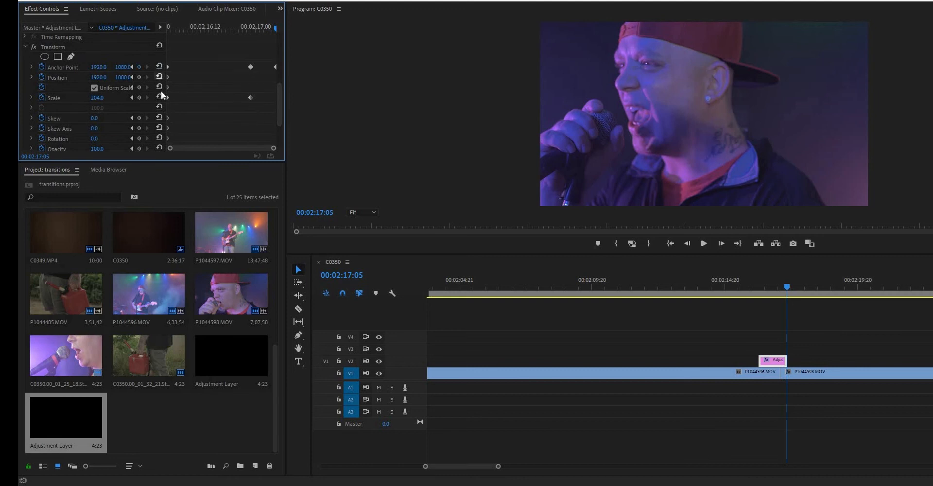
pyautogui.click(159, 117)
pyautogui.scroll(-2, 262, 116)
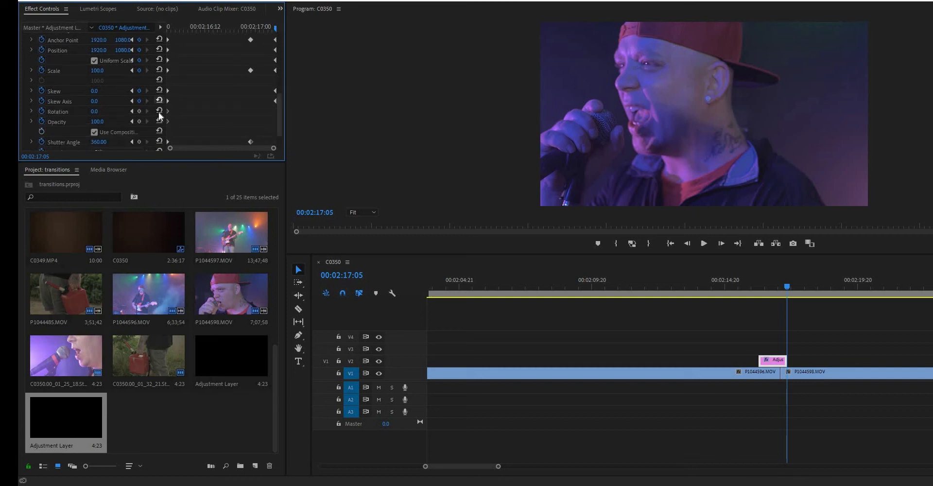
pyautogui.click(160, 141)
pyautogui.scroll(-2, 176, 122)
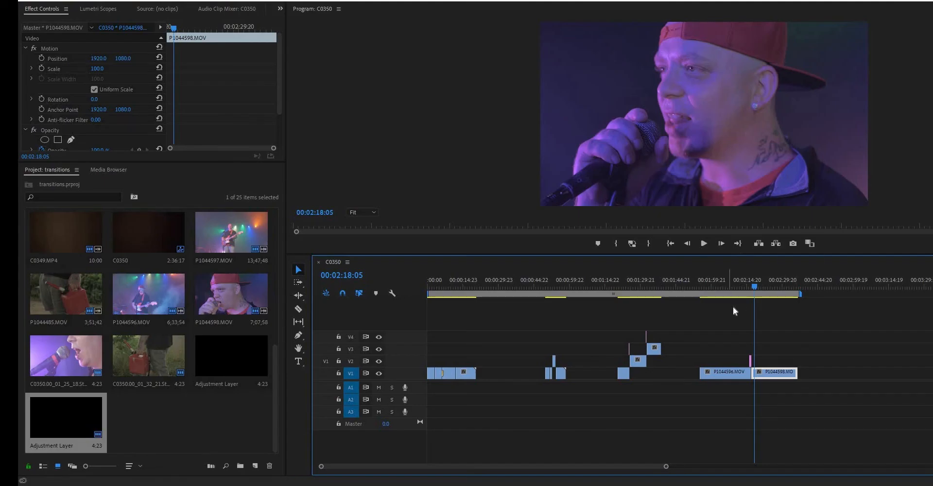
# Step: Move P1044596.MOV behind P1044598.MOV on V2 so they overlap, and trim P1044598.MOV's end back towards 00:02:34:14
pyautogui.click(712, 372)
pyautogui.moveTo(814, 372); pyautogui.dragTo(807, 372)
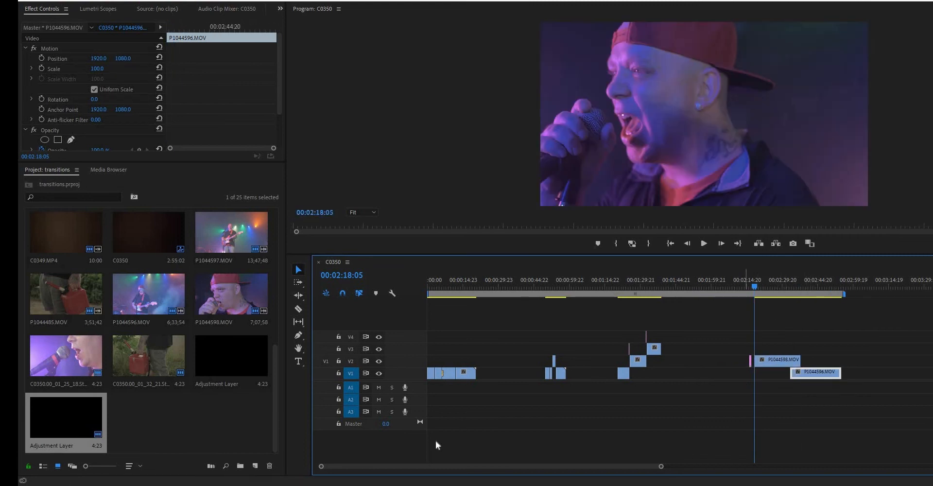
pyautogui.moveTo(320, 467); pyautogui.dragTo(407, 471)
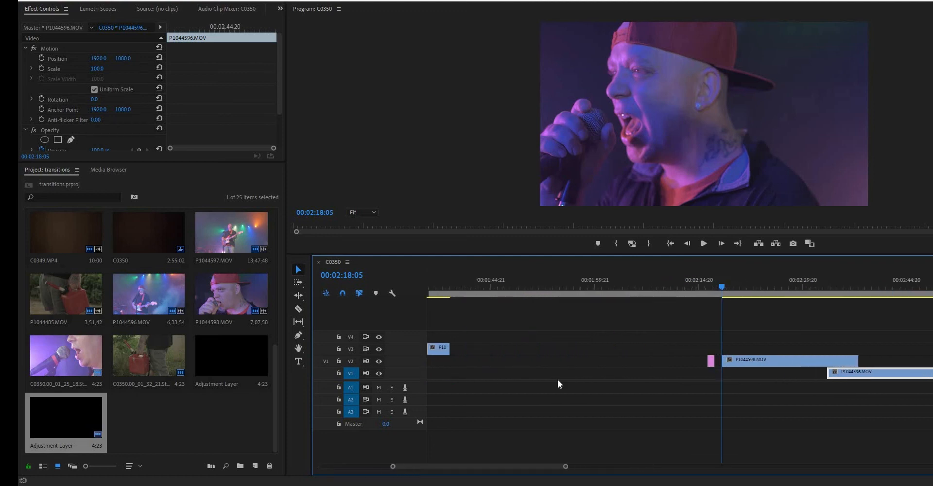
pyautogui.moveTo(730, 287); pyautogui.dragTo(847, 294)
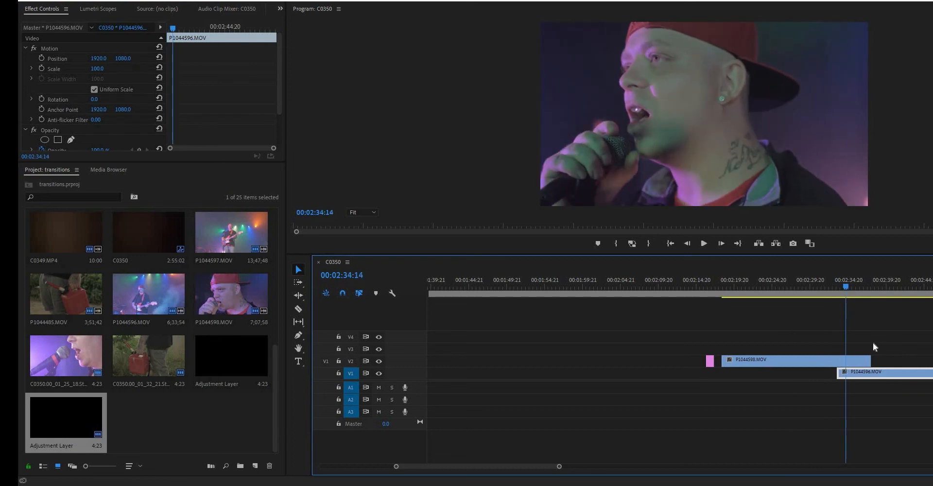
pyautogui.click(859, 360)
pyautogui.moveTo(858, 357); pyautogui.dragTo(853, 360)
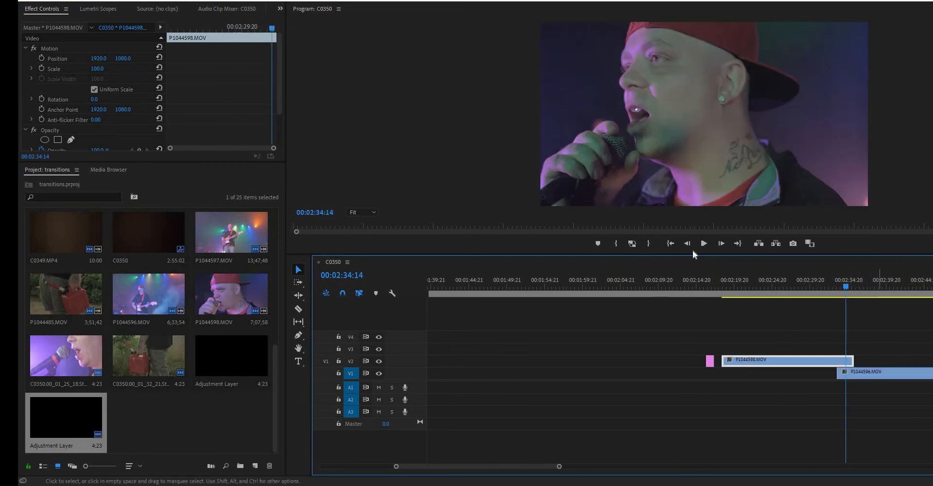
# Step: Export the frame at 00:02:34:14 as a JPEG still to the desktop and place it on V3 starting at that time
pyautogui.click(787, 244)
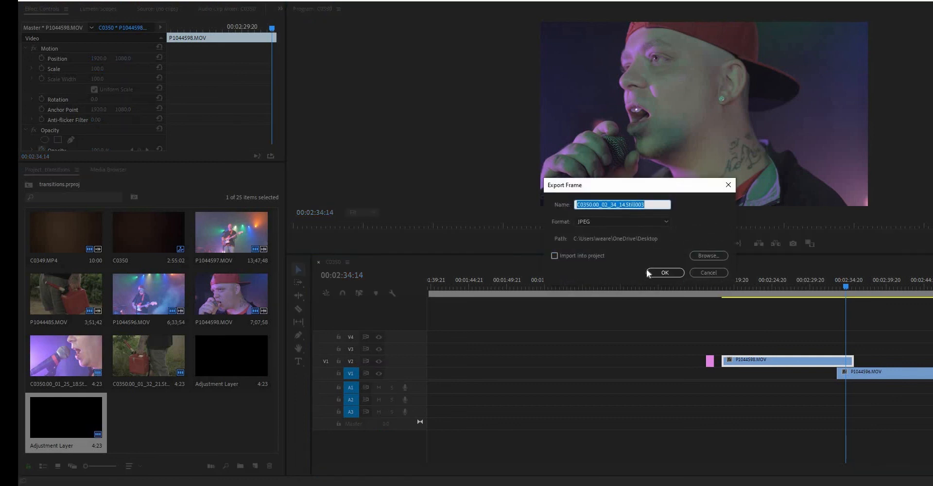
pyautogui.click(654, 273)
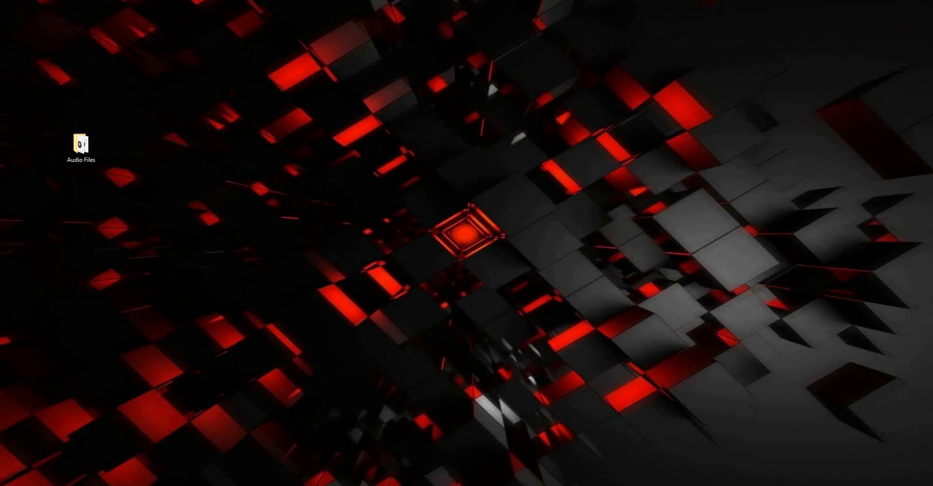
pyautogui.moveTo(194, 463); pyautogui.dragTo(672, 359)
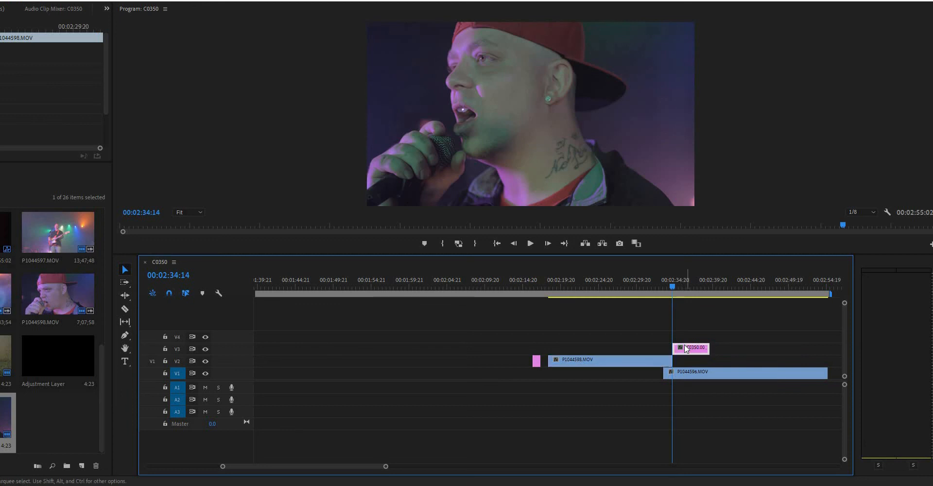
# Step: Play through the cut into the still, and shorten the still on V3 to about two seconds from 00:02:34:14
pyautogui.moveTo(655, 279)
pyautogui.mouseDown()
pyautogui.moveTo(688, 282)
pyautogui.moveTo(640, 285)
pyautogui.mouseUp()
pyautogui.click(530, 243)
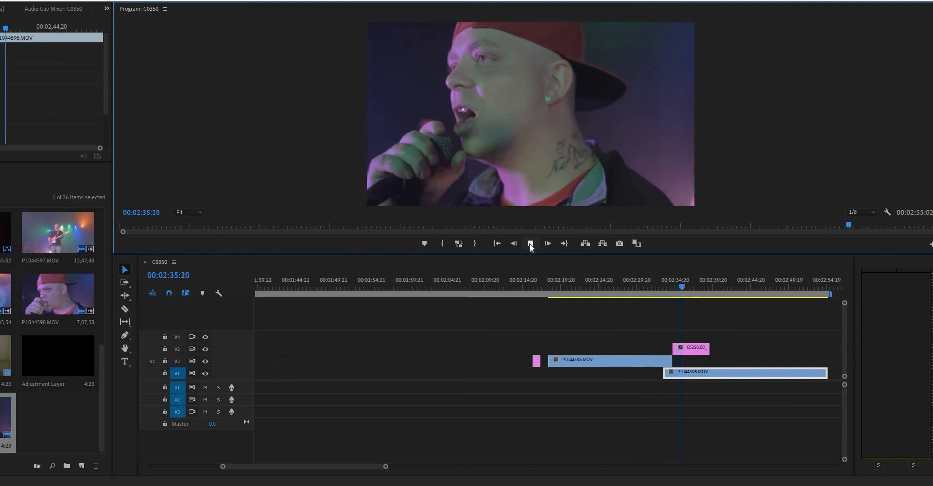
pyautogui.click(530, 244)
pyautogui.moveTo(708, 347); pyautogui.dragTo(686, 348)
pyautogui.click(675, 286)
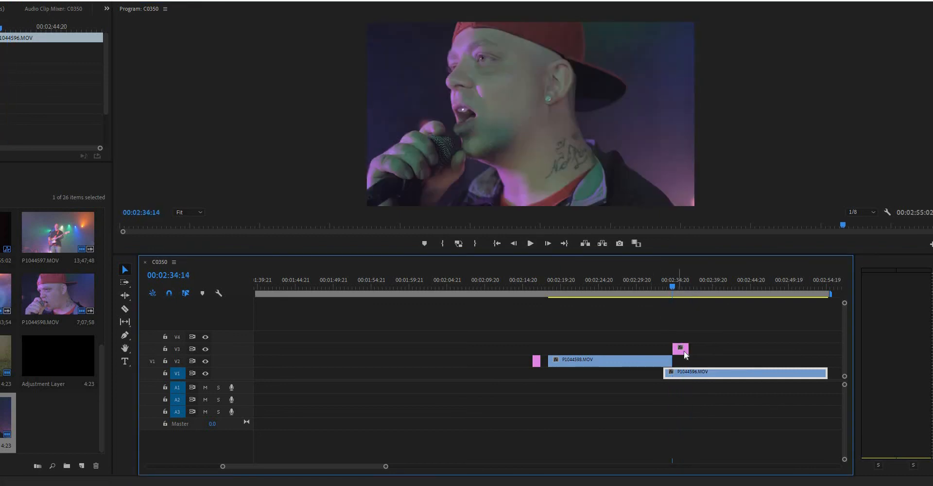
# Step: Draw a freehand opacity mask closely around the iris of the singer's eye on the V3 still at 00:02:34:14
pyautogui.click(684, 354)
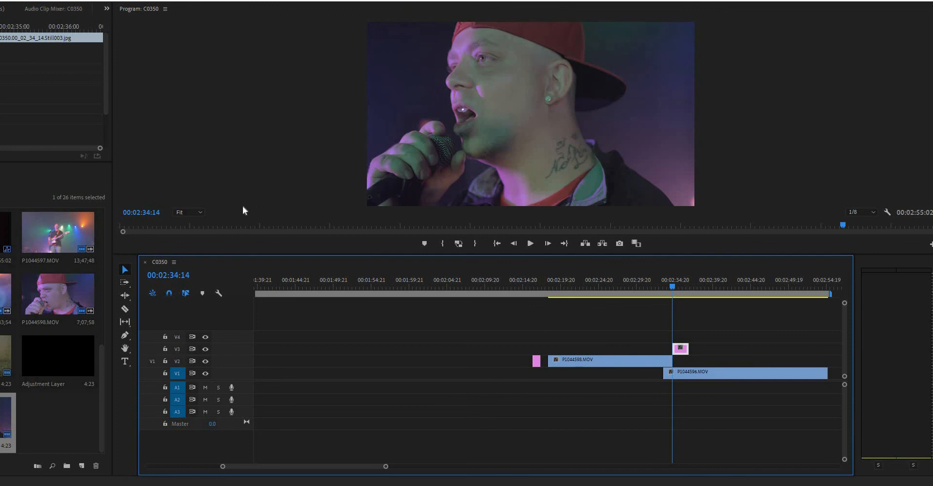
pyautogui.click(189, 213)
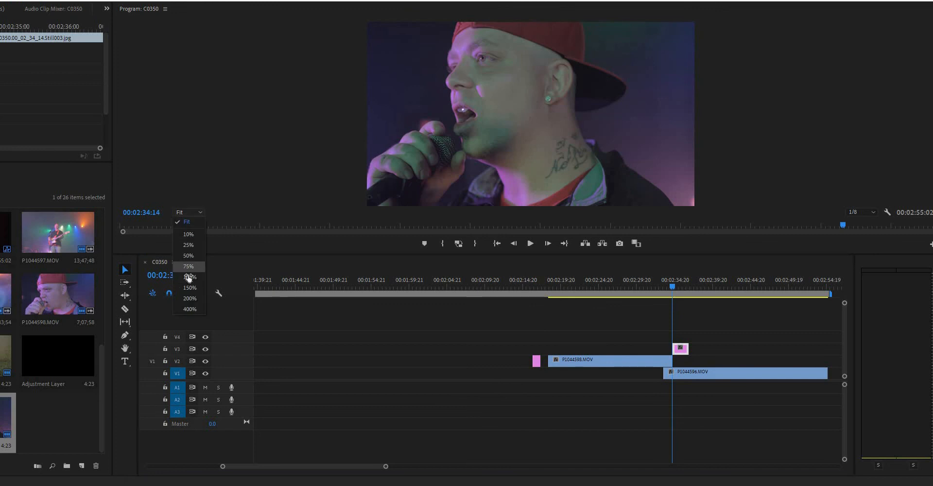
pyautogui.click(190, 278)
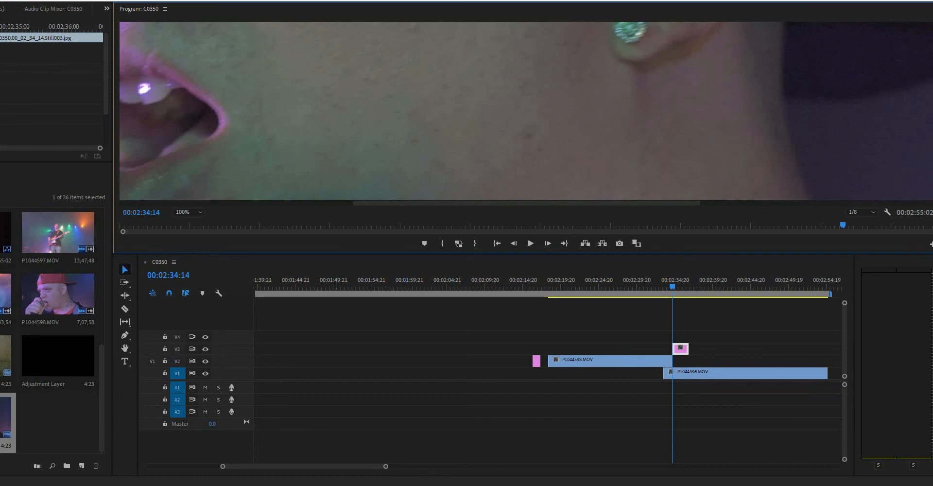
pyautogui.scroll(6, 527, 111)
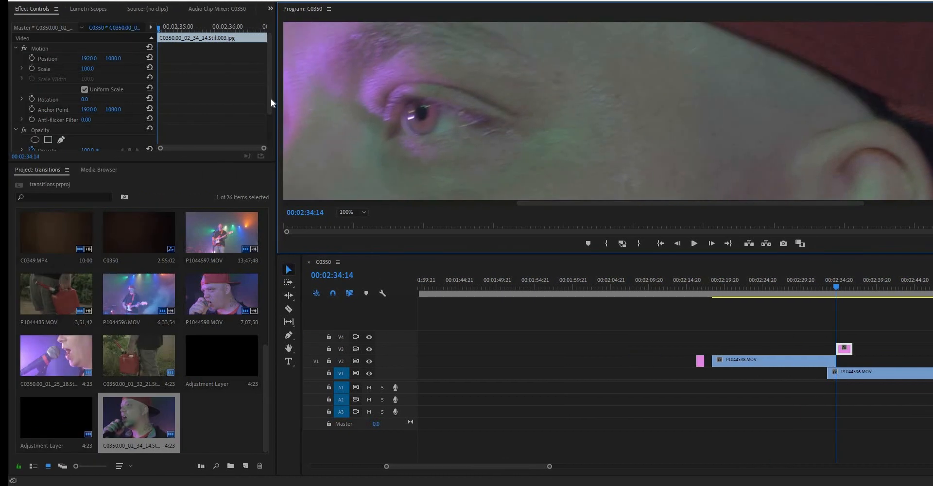
pyautogui.moveTo(106, 109); pyautogui.dragTo(105, 141)
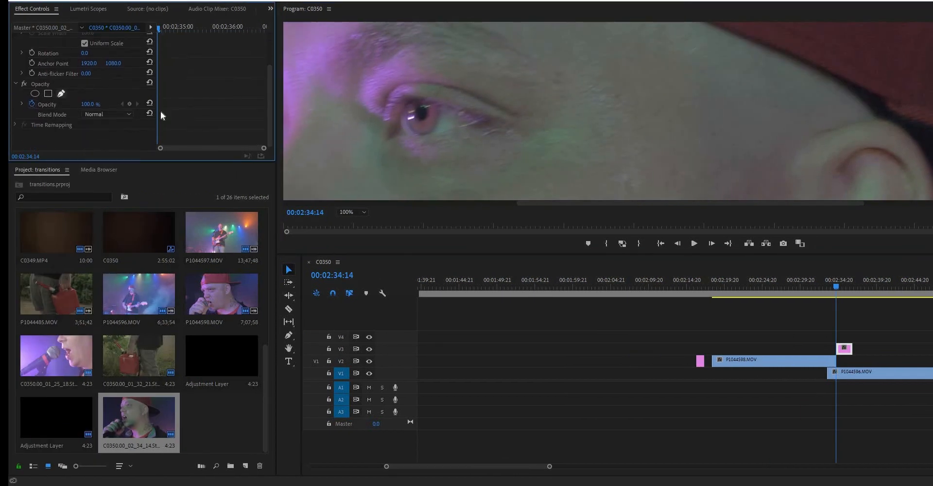
pyautogui.click(62, 94)
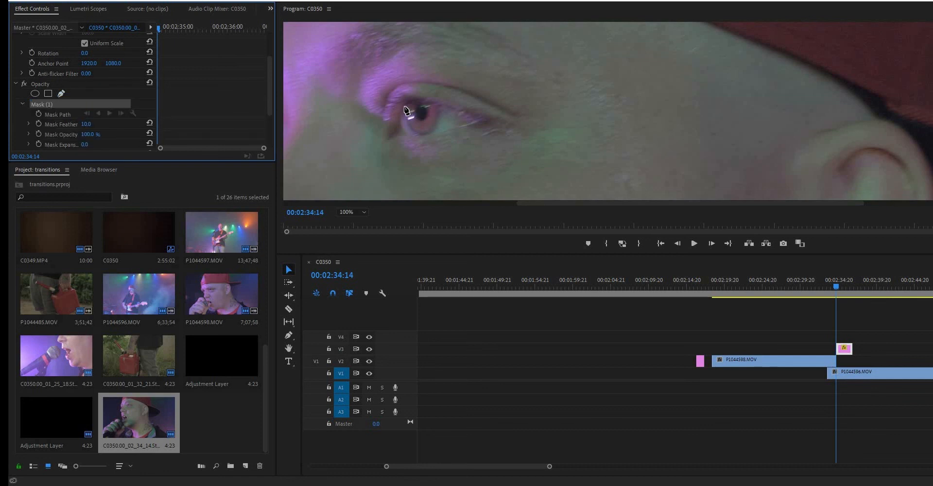
pyautogui.click(409, 130)
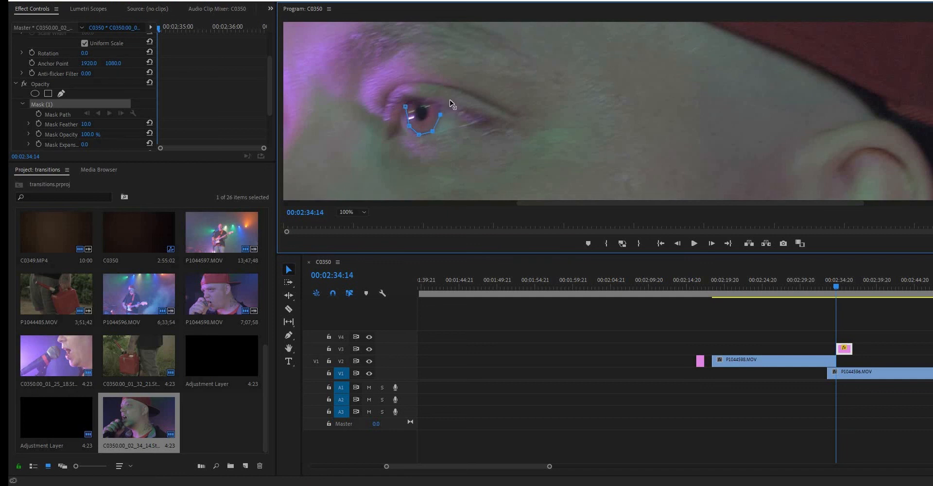
pyautogui.moveTo(439, 108); pyautogui.dragTo(441, 106)
pyautogui.click(391, 95)
pyautogui.click(410, 104)
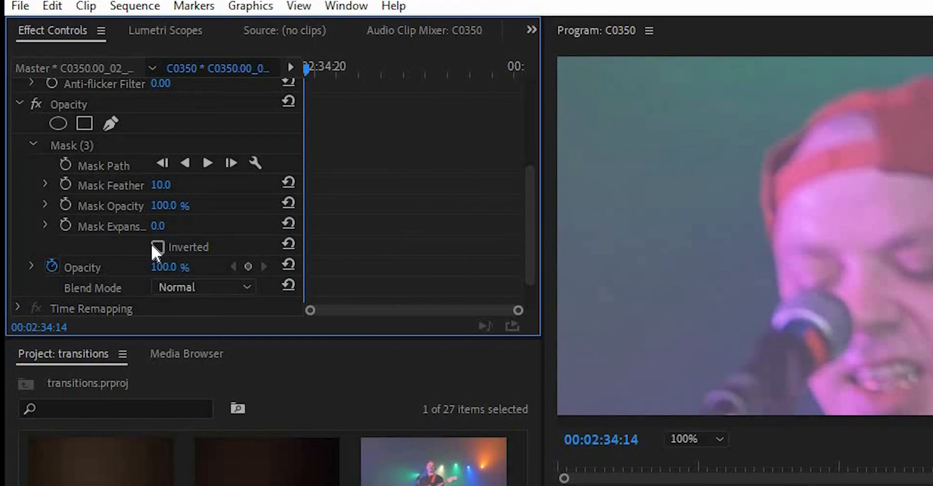
# Step: Invert the still's opacity mask so the masked eye area is cut out over the clip beneath
pyautogui.click(156, 247)
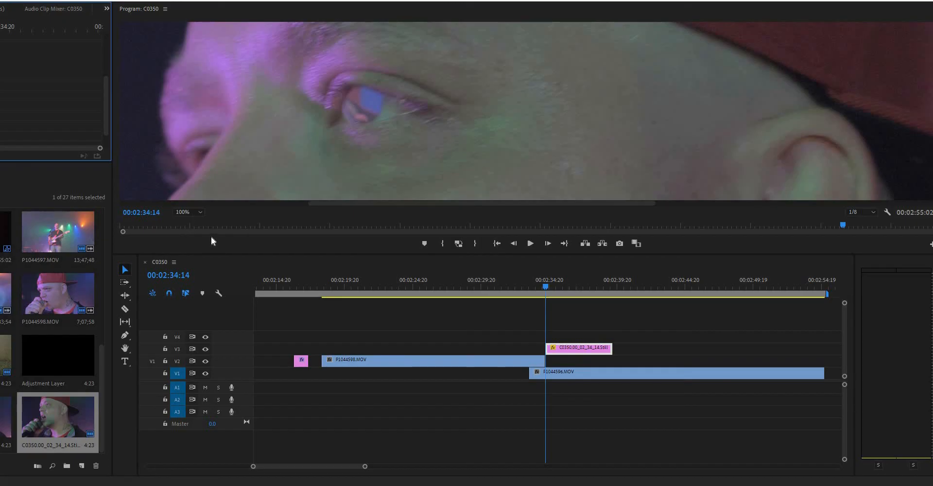
pyautogui.click(199, 212)
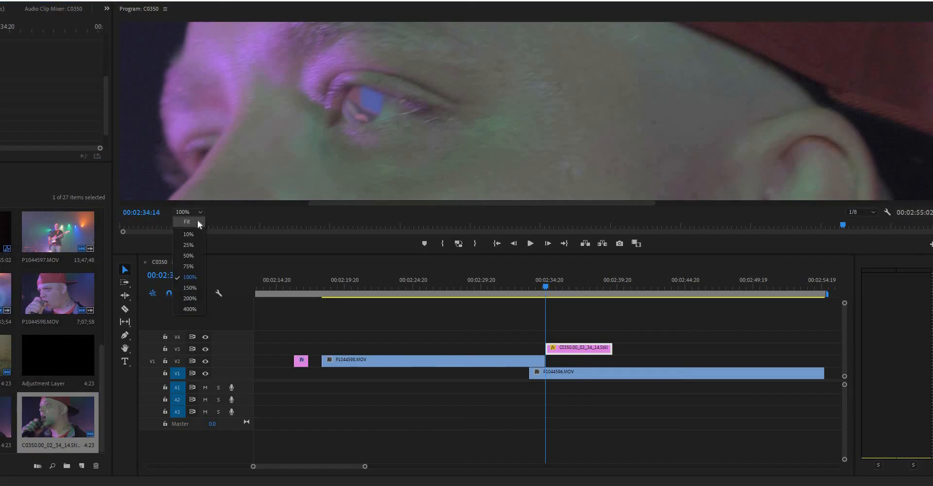
pyautogui.click(197, 221)
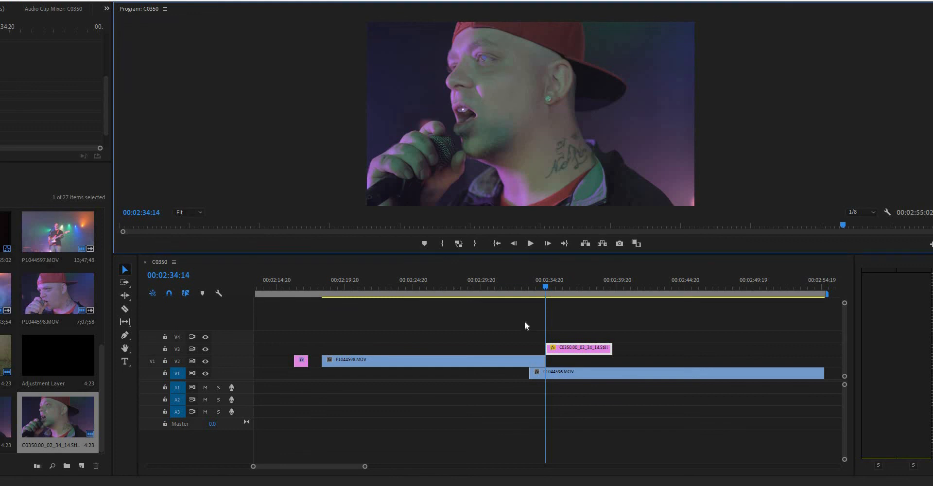
# Step: Move the still's Anchor Point onto the masked eye, at about 1367.4, 421.7, leaving the picture in place
pyautogui.moveTo(109, 109); pyautogui.dragTo(122, 46)
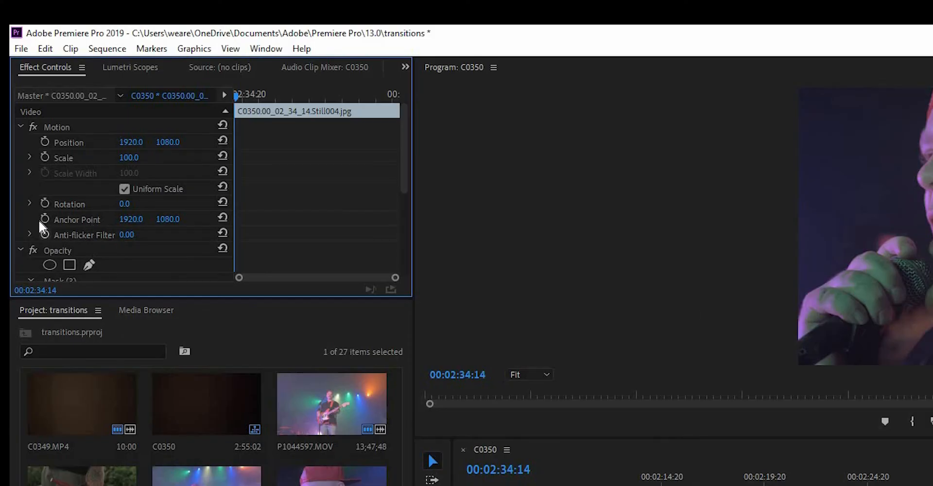
pyautogui.click(93, 225)
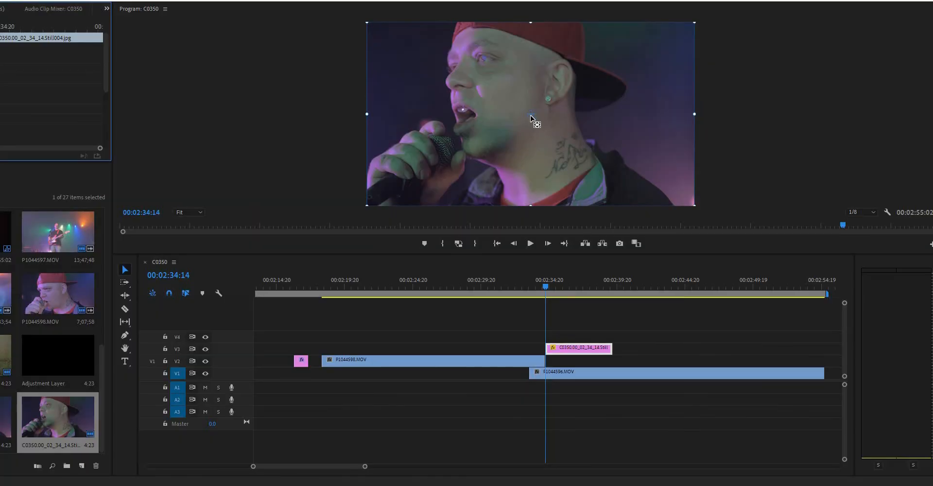
pyautogui.moveTo(531, 117); pyautogui.dragTo(486, 62)
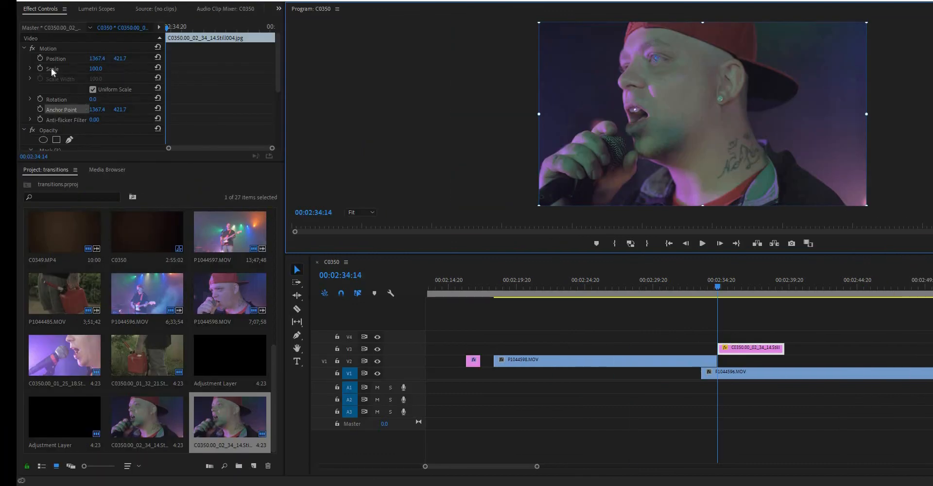
# Step: Start Position and Scale keyframes on the still at 00:02:34:14, and increase its Scale at its end, 00:02:39:13
pyautogui.click(40, 68)
pyautogui.click(40, 58)
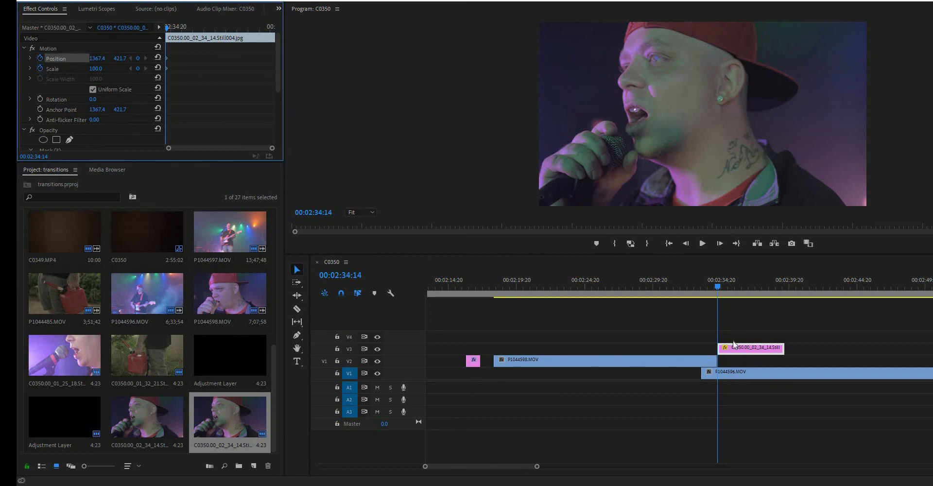
pyautogui.moveTo(719, 287); pyautogui.dragTo(785, 296)
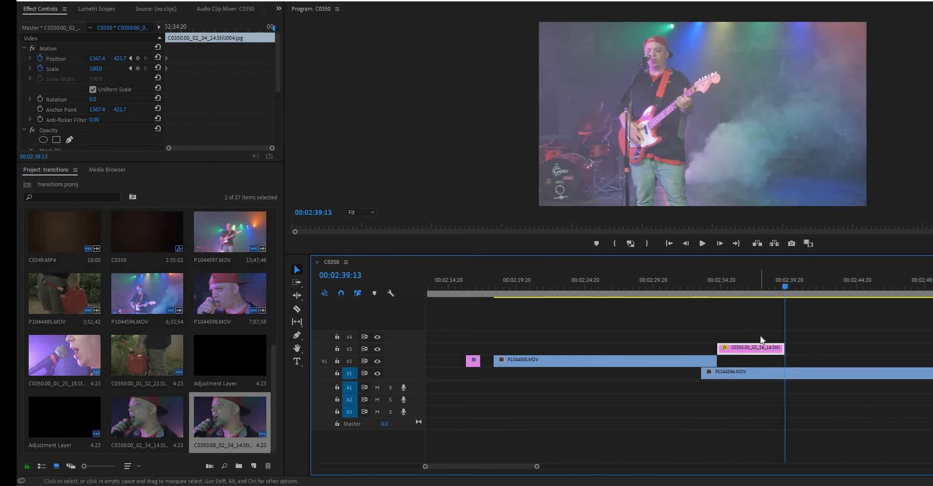
pyautogui.moveTo(96, 68); pyautogui.dragTo(404, 150)
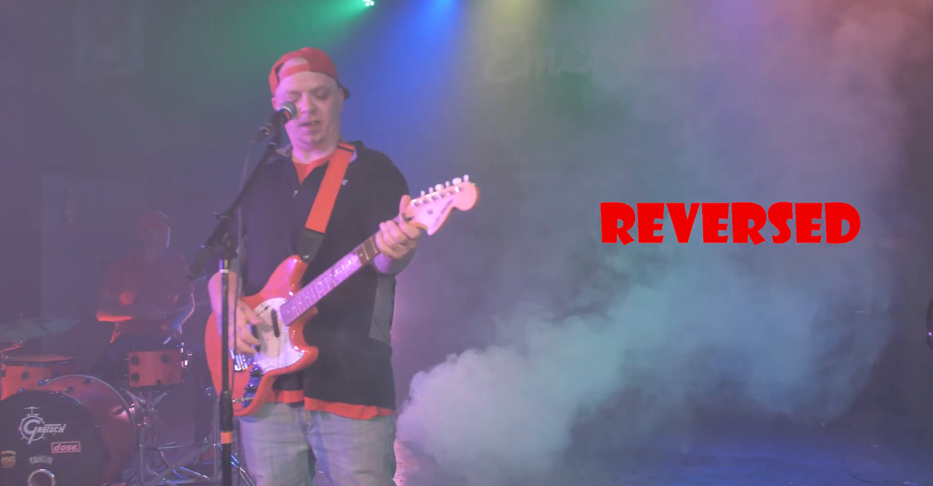